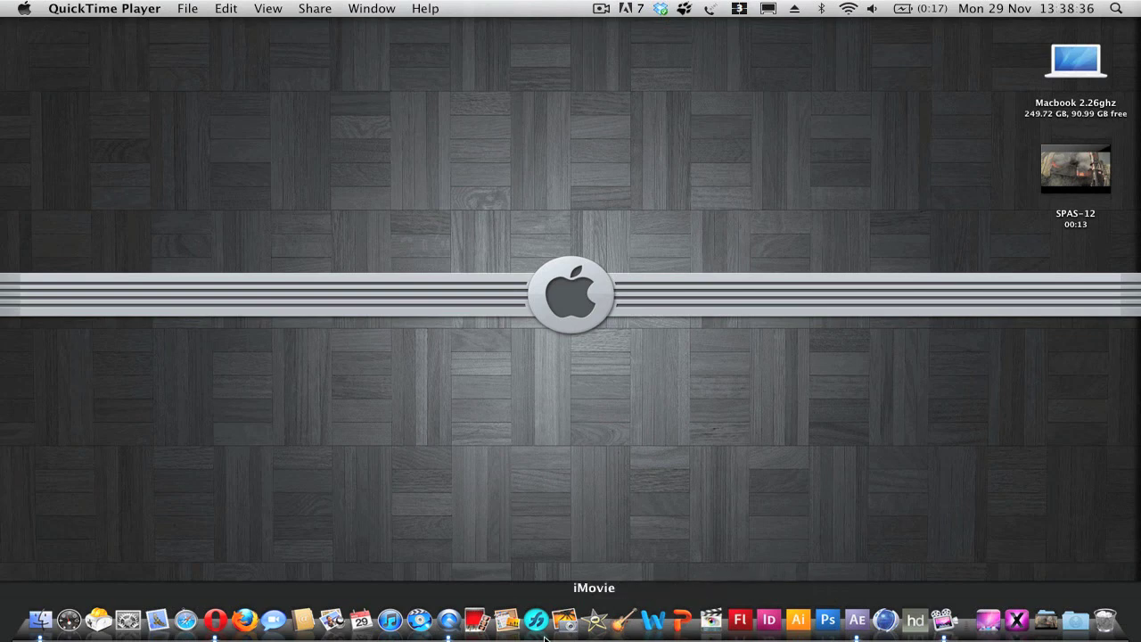
Watch the finished example movie, replay it from near the start, then close it.
click(449, 620)
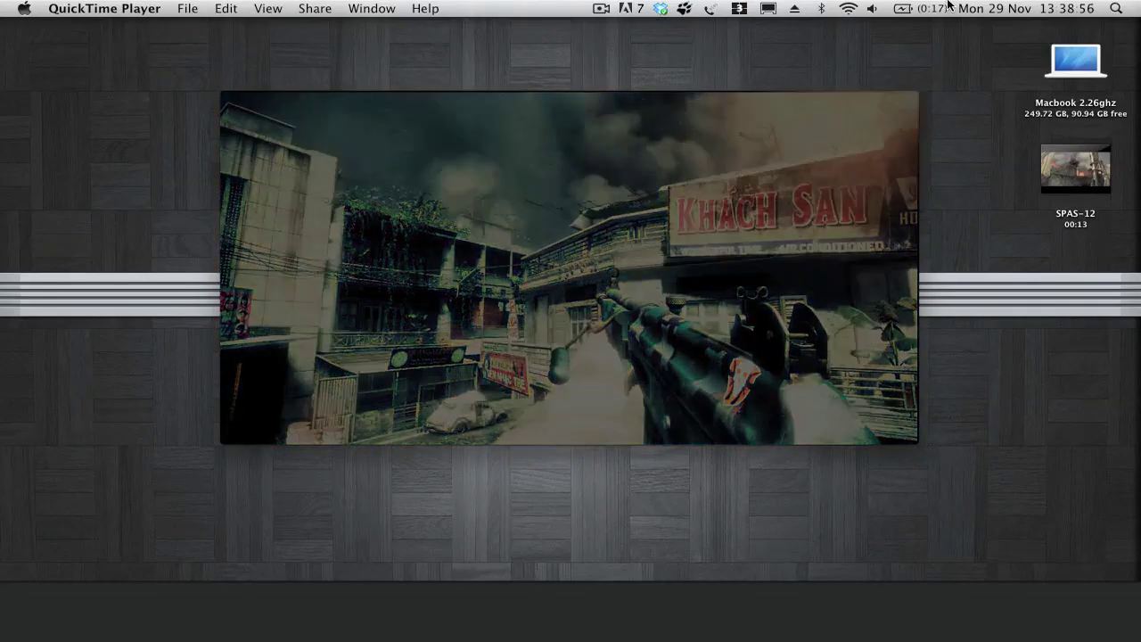
mouse_move(663, 250)
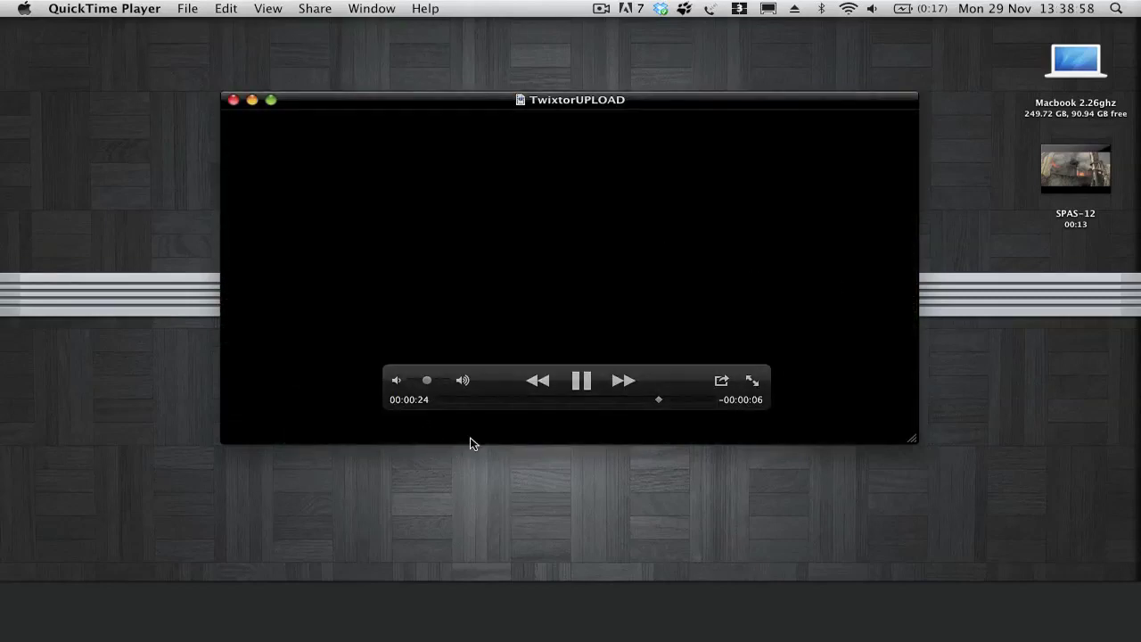
click(514, 399)
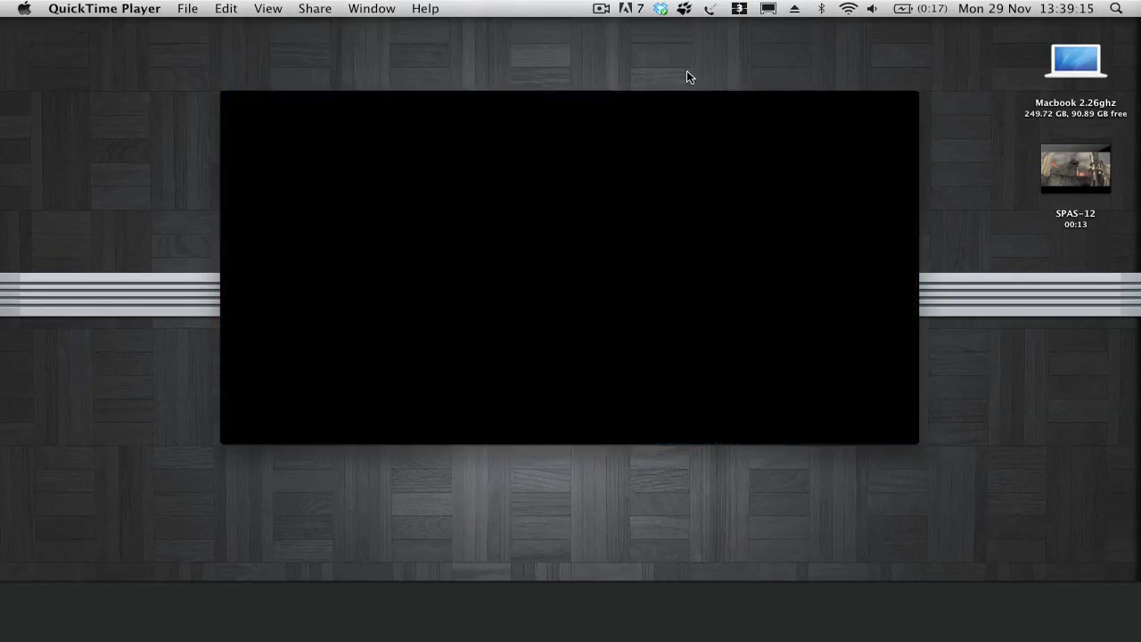
mouse_move(550, 105)
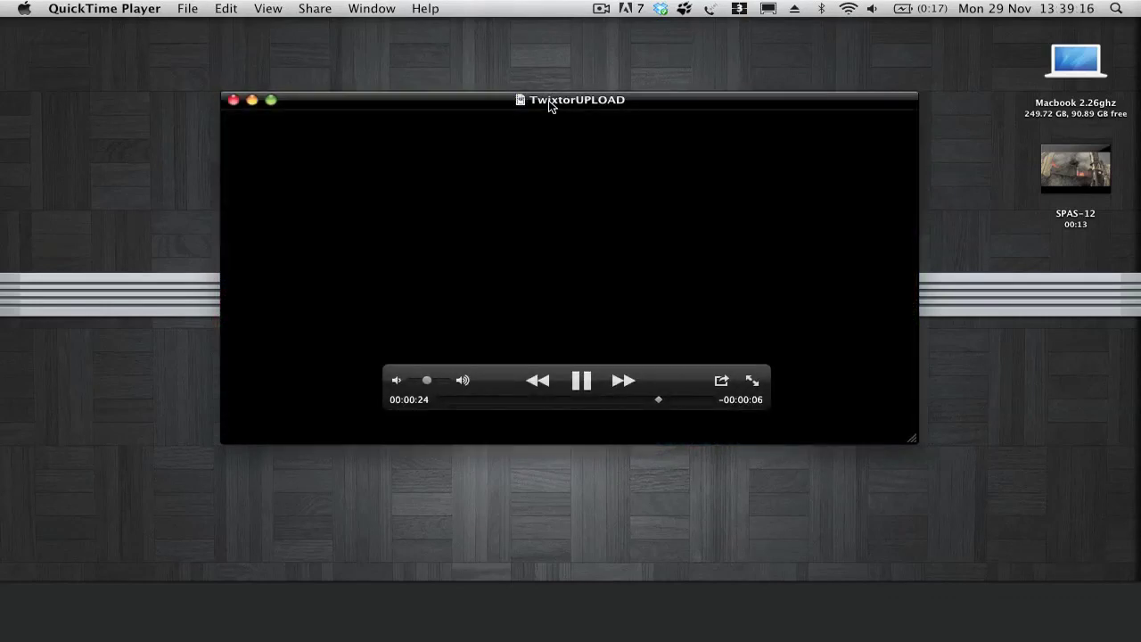
click(234, 101)
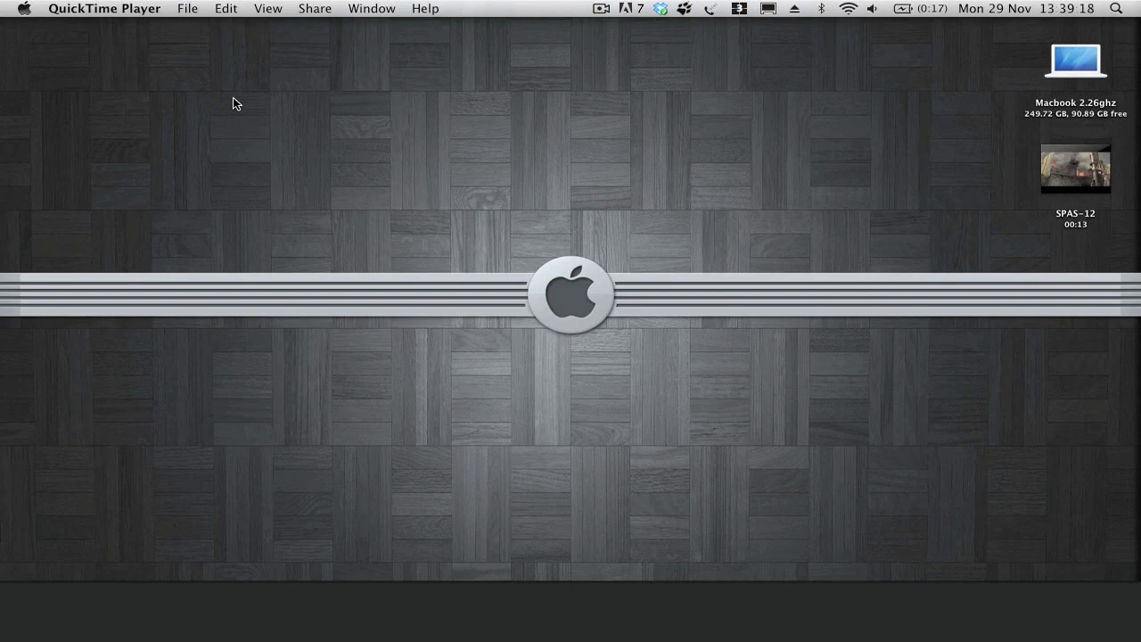
click(586, 179)
click(856, 619)
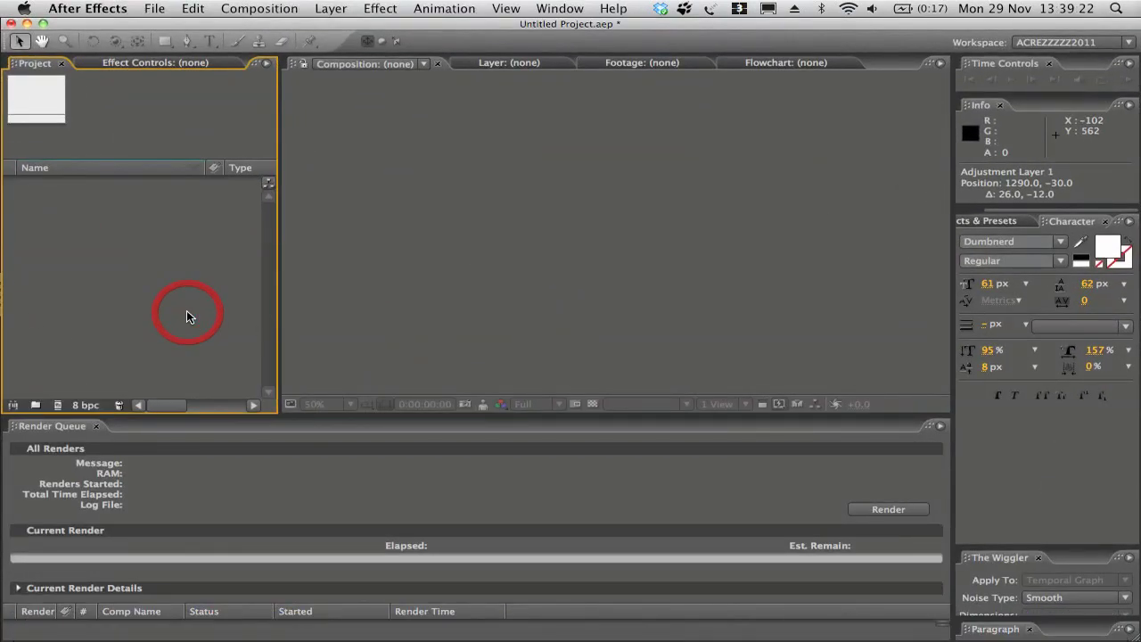
Quick Look the SPAS-12 clip on the desktop, skip ahead, then return to After Effects.
key(F11)
click(1107, 165)
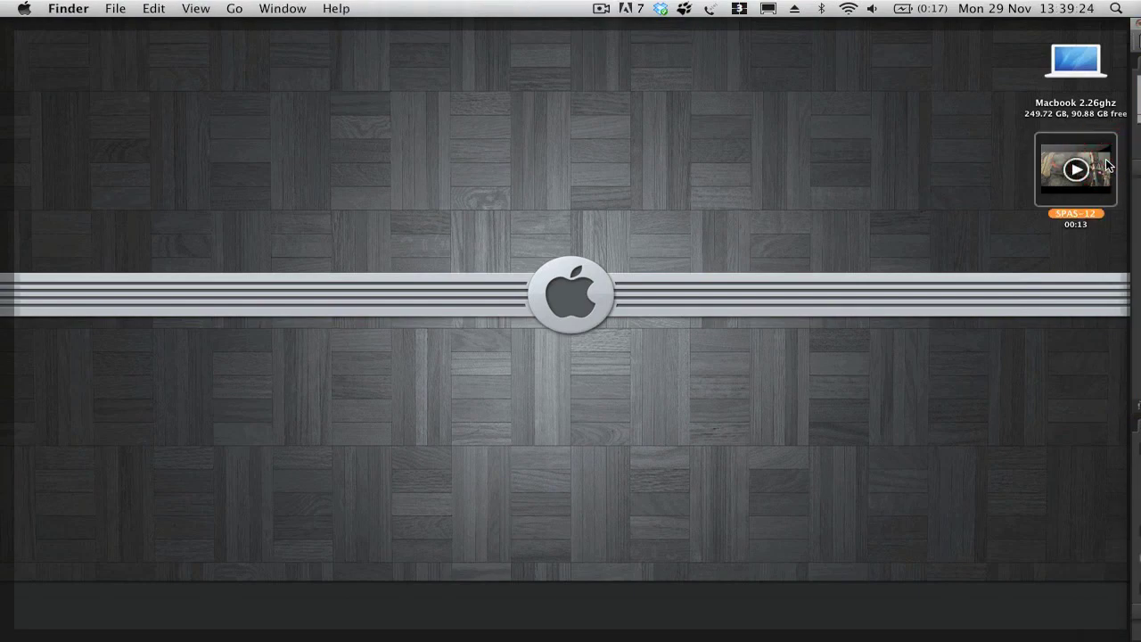
key(space)
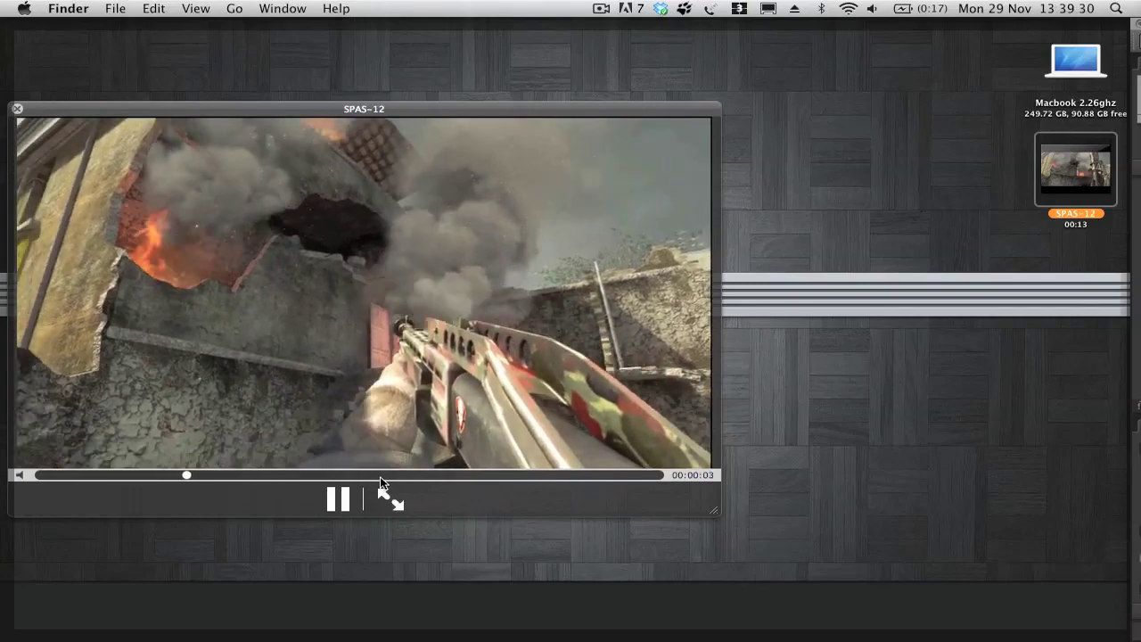
click(379, 475)
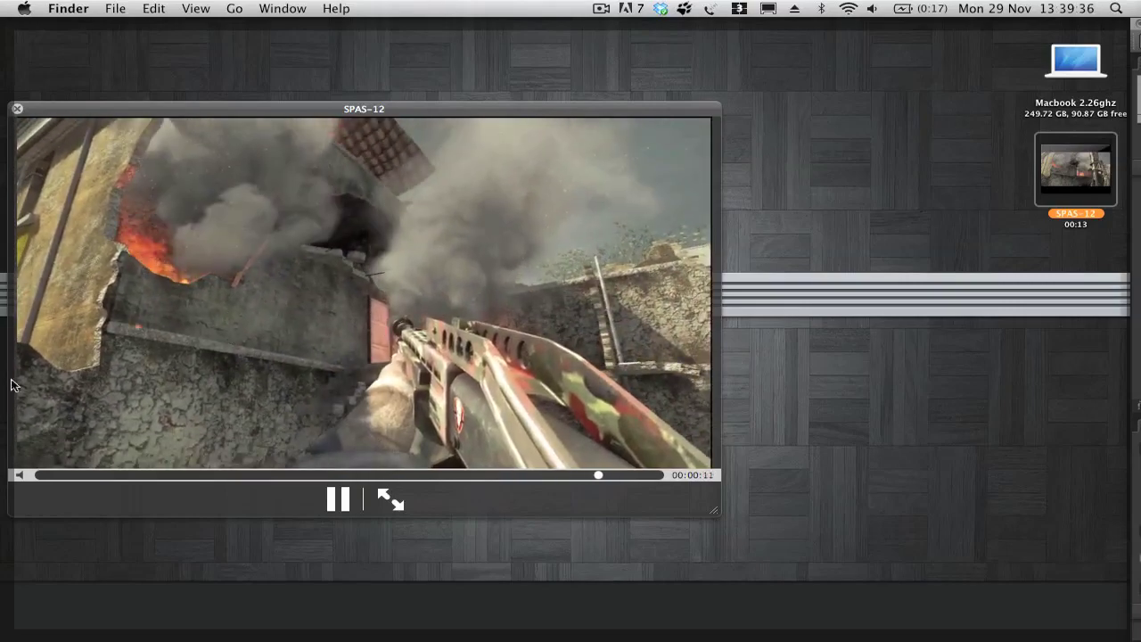
key(space)
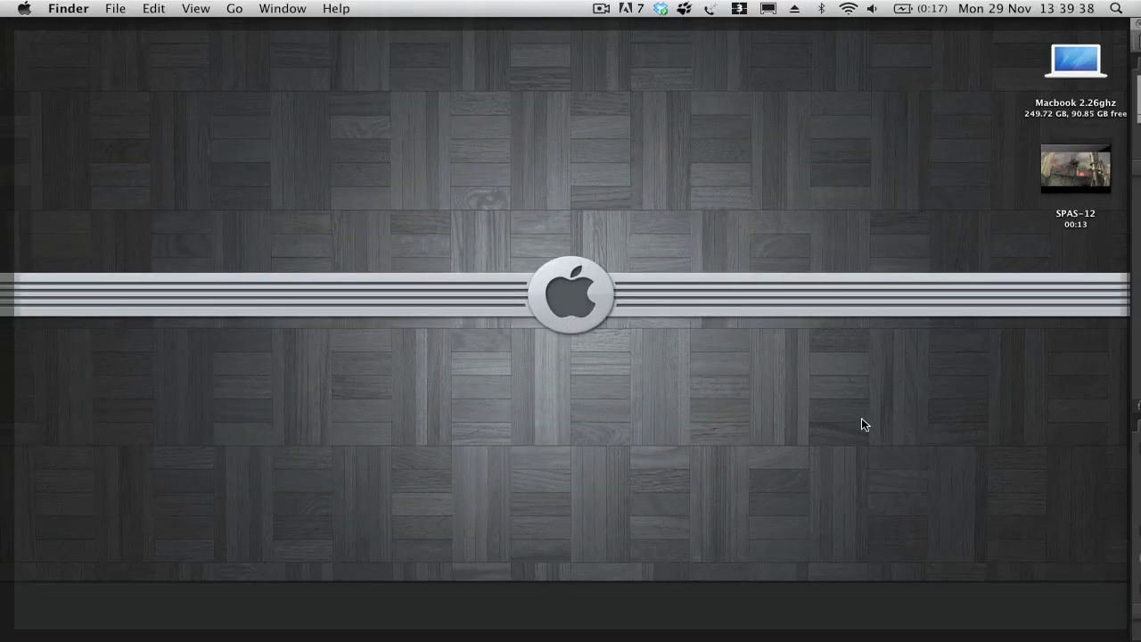
key(F11)
click(125, 250)
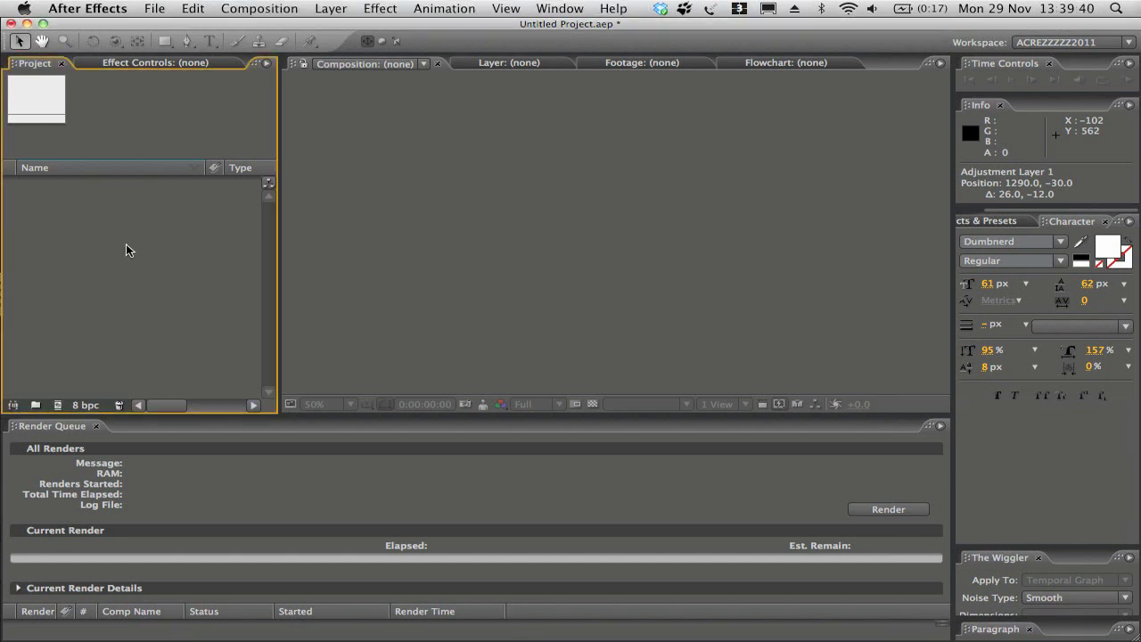
Import SPAS-12.mov from the Desktop and drag it onto New Composition.
click(157, 8)
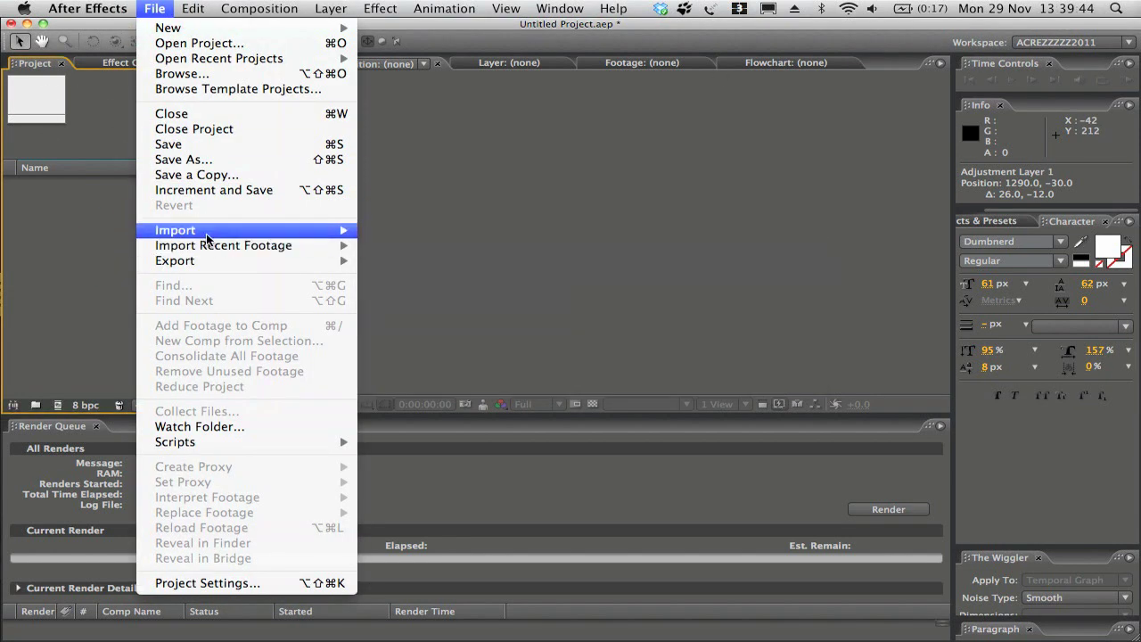
mouse_move(206, 238)
click(456, 230)
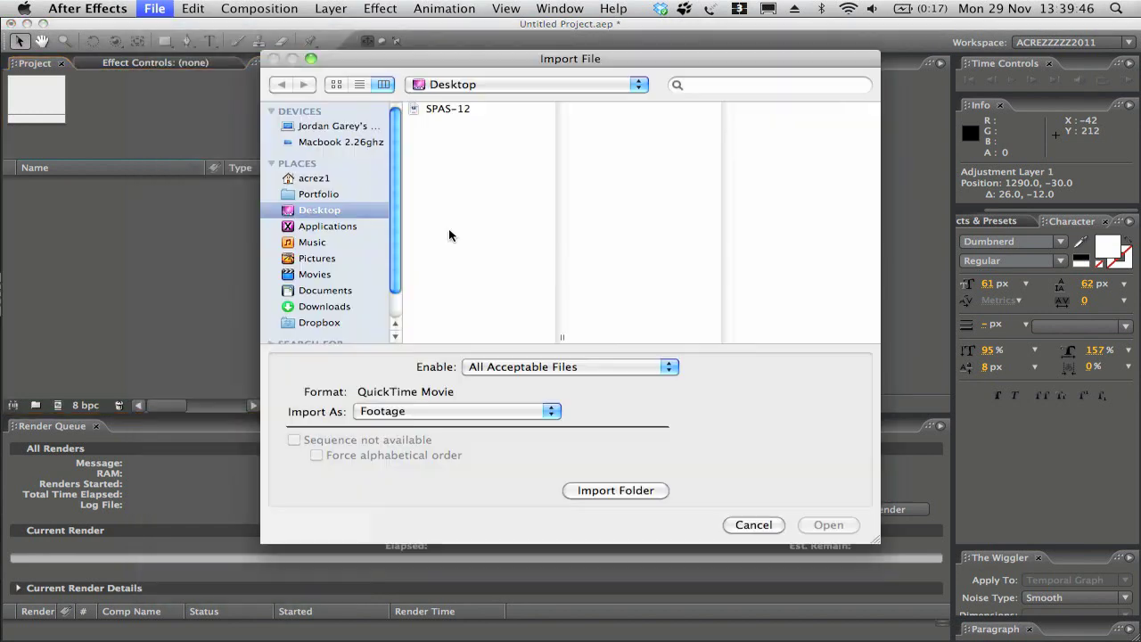
click(434, 109)
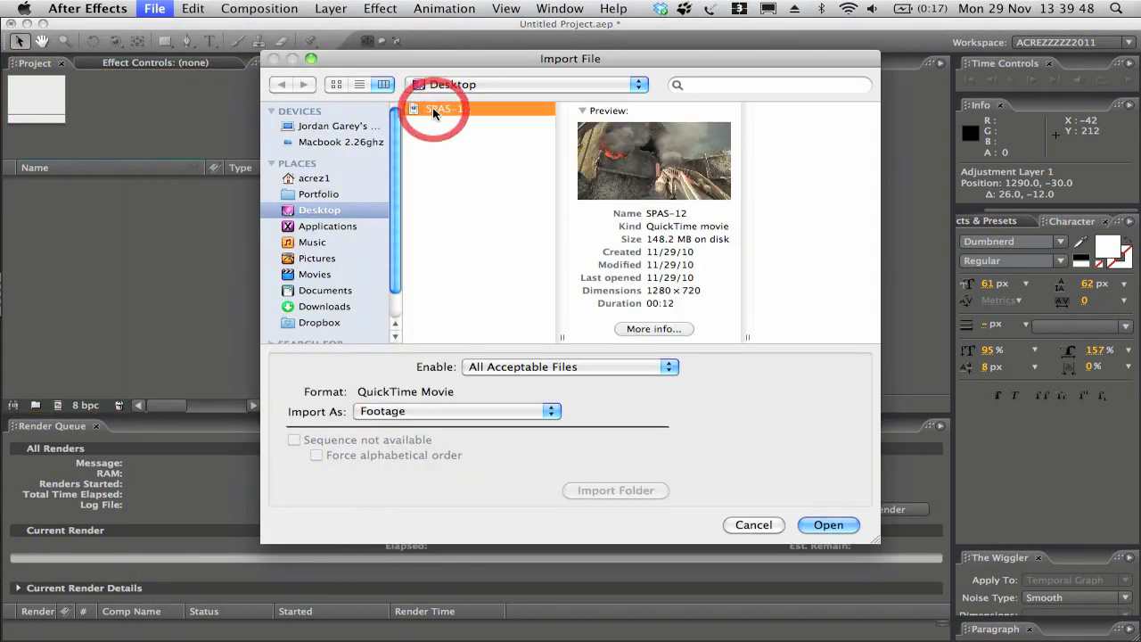
key(Return)
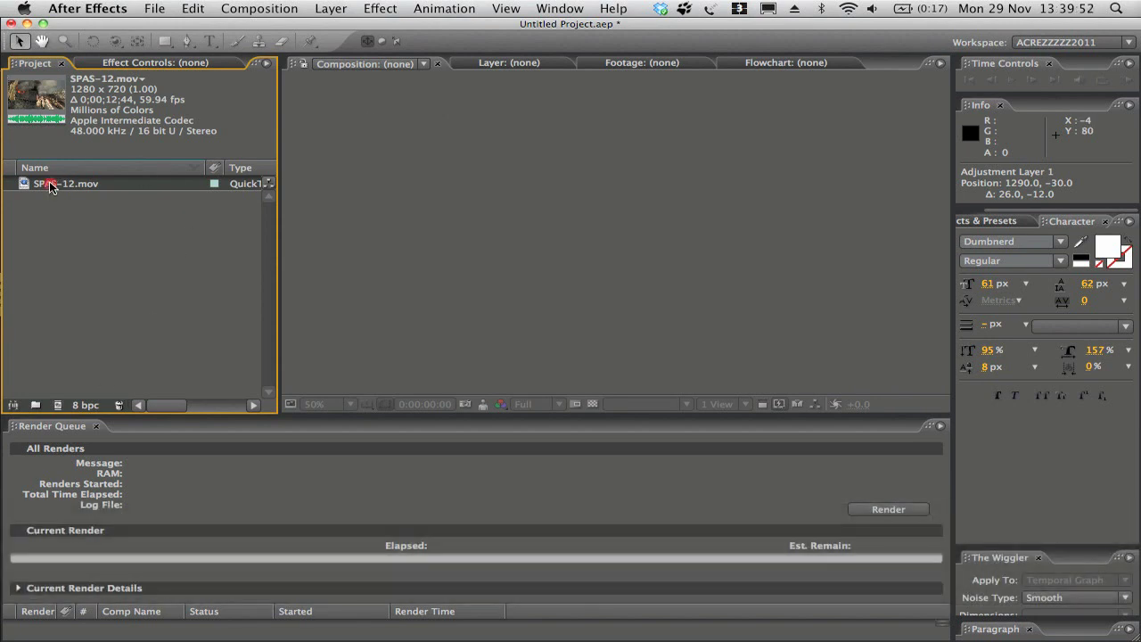
drag(49, 185, 57, 409)
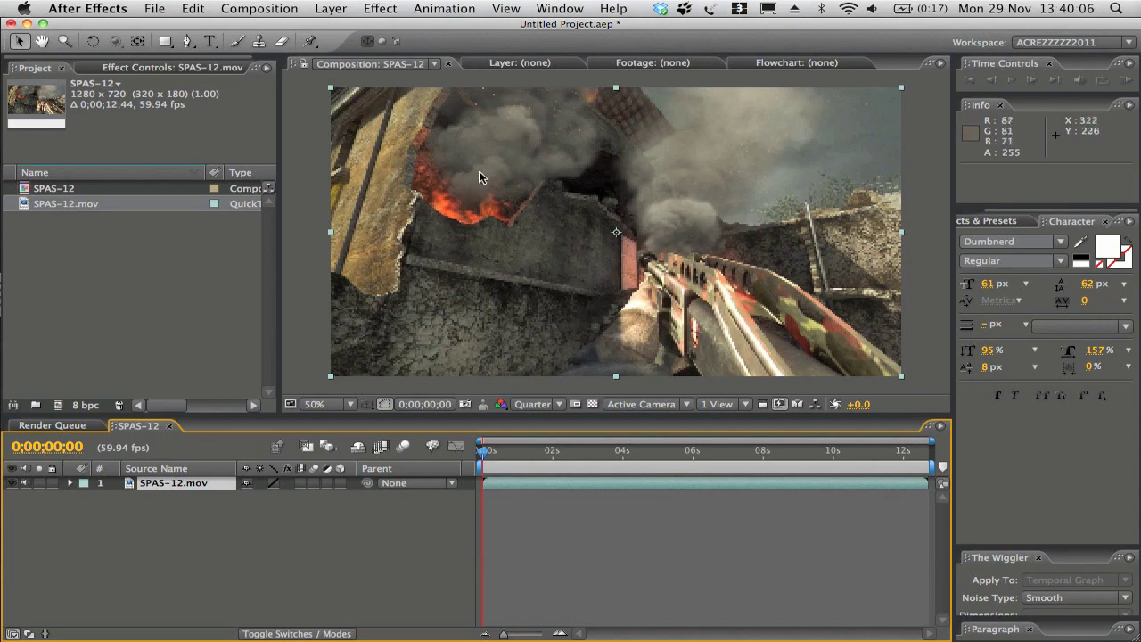
Set the viewer resolution to Half, play the composition, and return the playhead to frame 0.
click(542, 407)
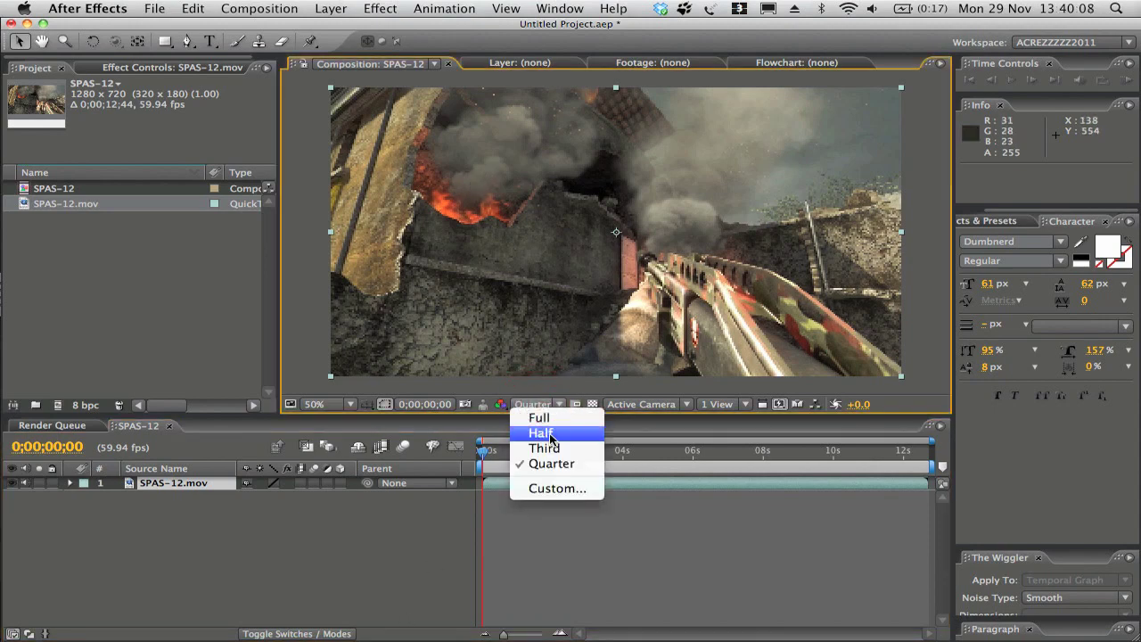
click(543, 435)
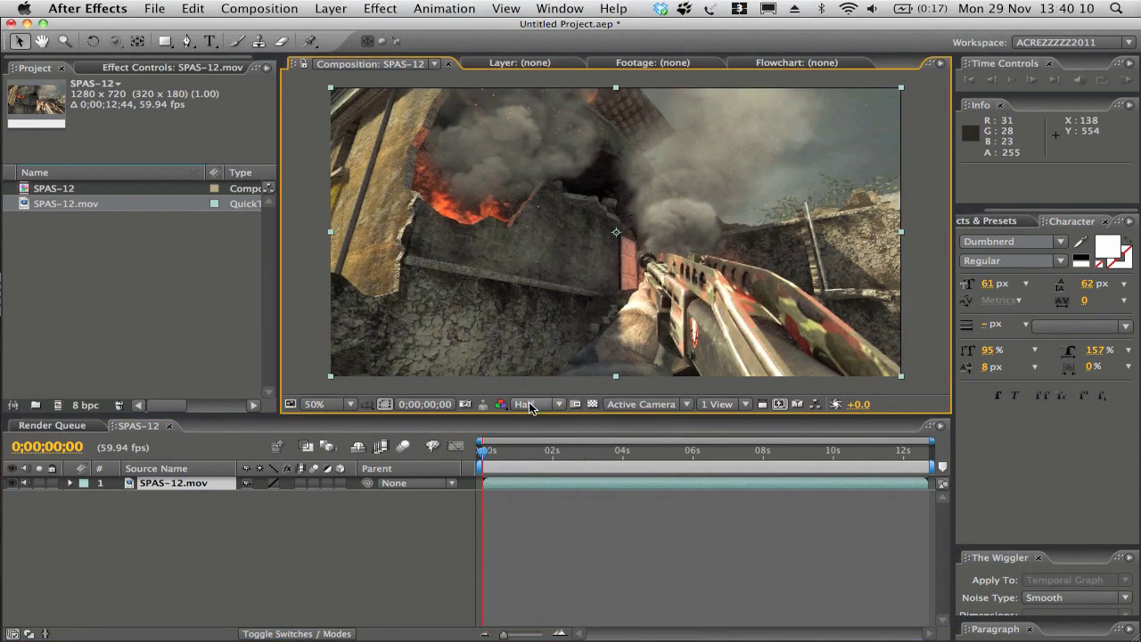
click(530, 407)
click(544, 434)
key(space)
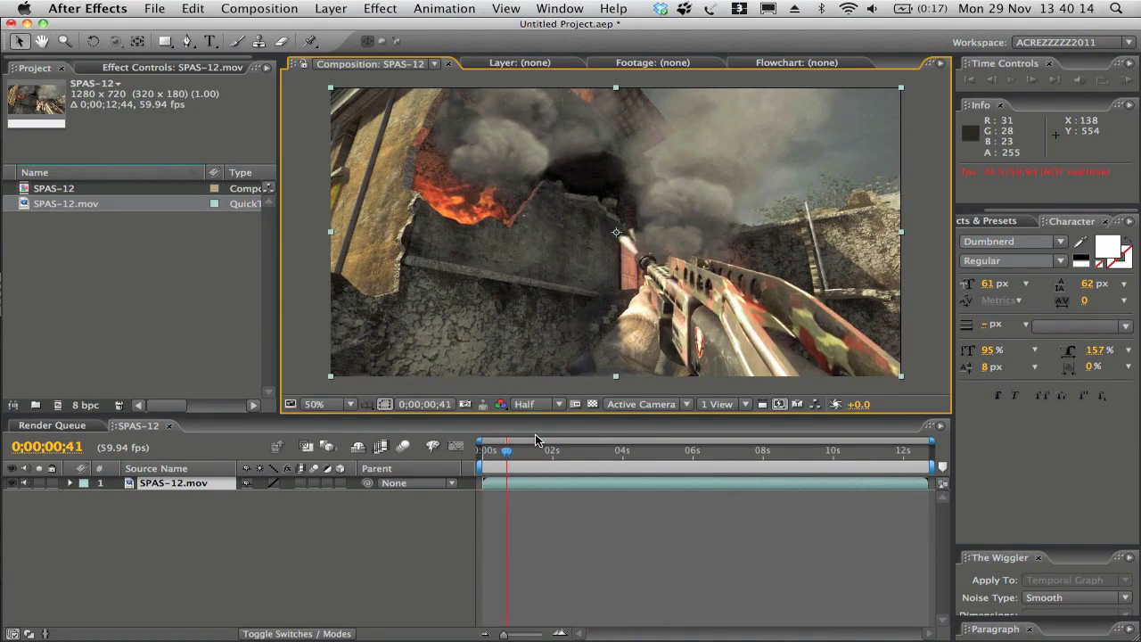
drag(510, 458, 464, 452)
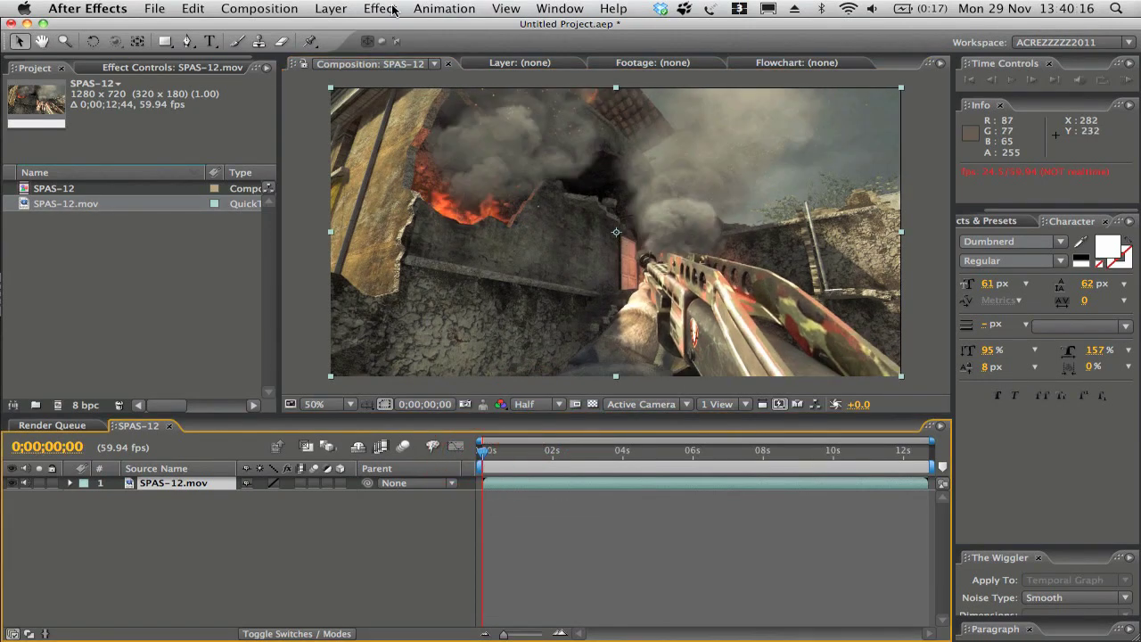
Add a new adjustment layer above the SPAS-12 clip.
click(333, 7)
mouse_move(334, 29)
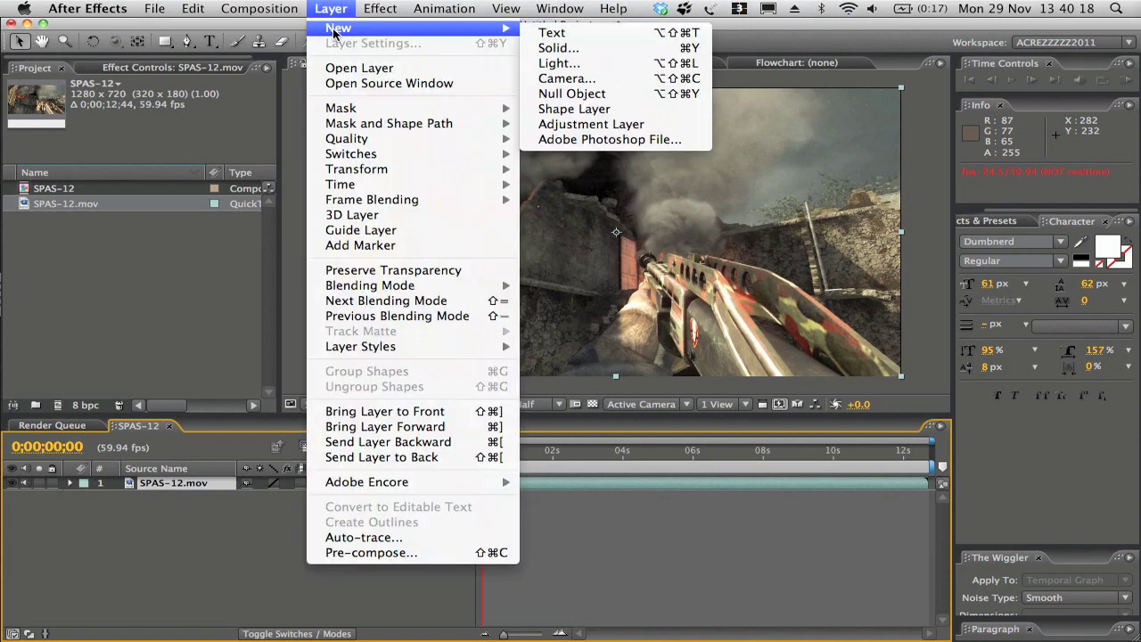
click(614, 125)
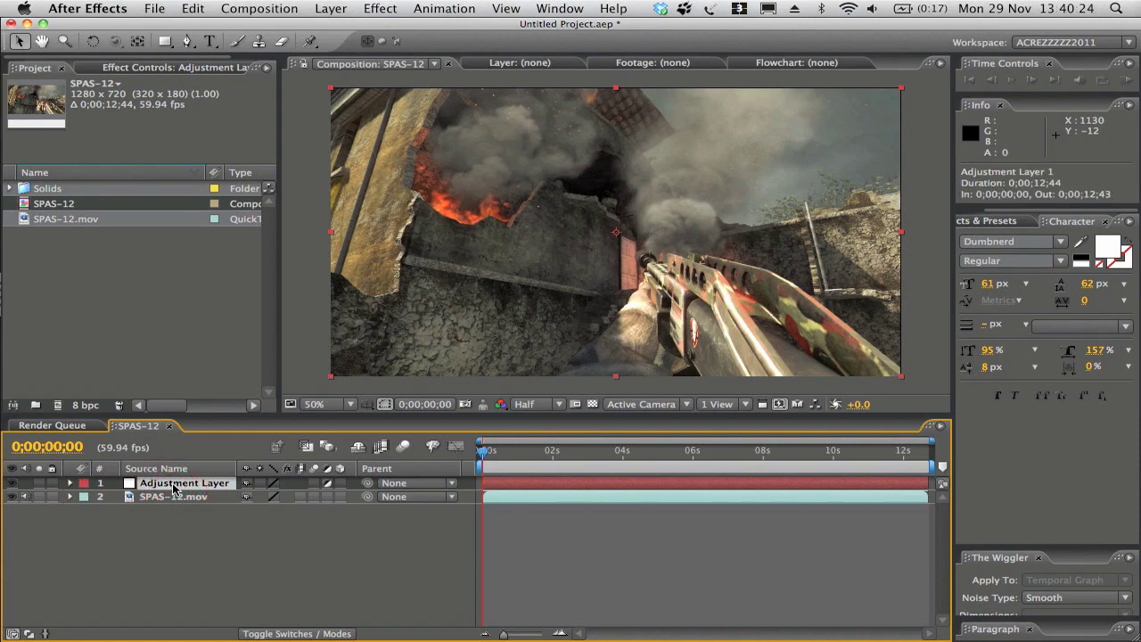
Apply Knoll Light Factory > Light Factory EZ to Adjustment Layer 1.
click(419, 9)
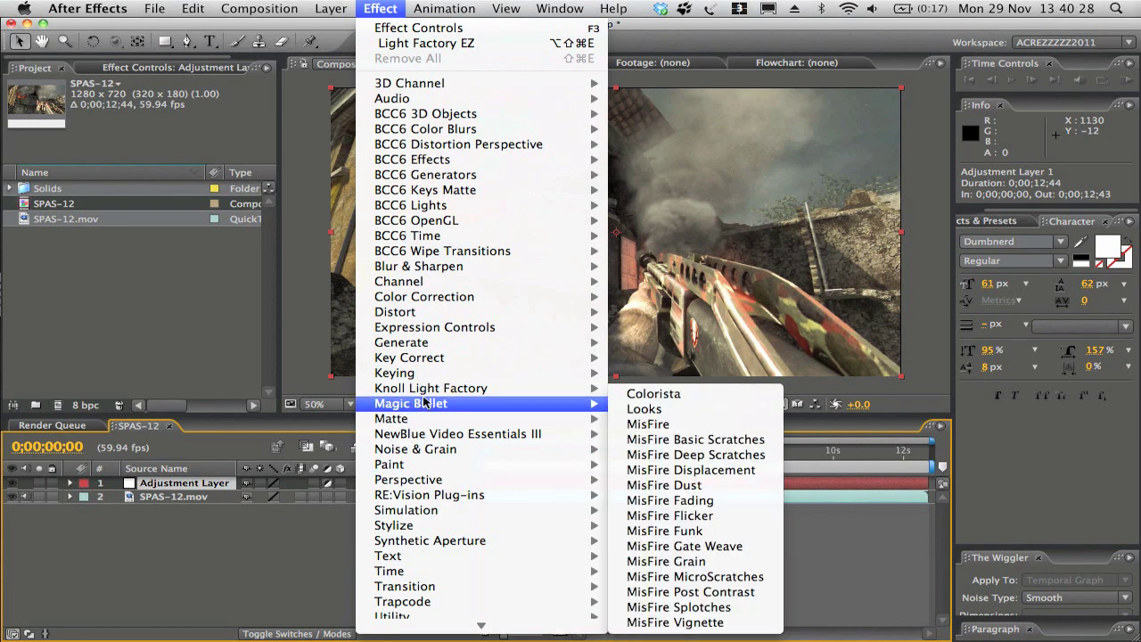
mouse_move(427, 392)
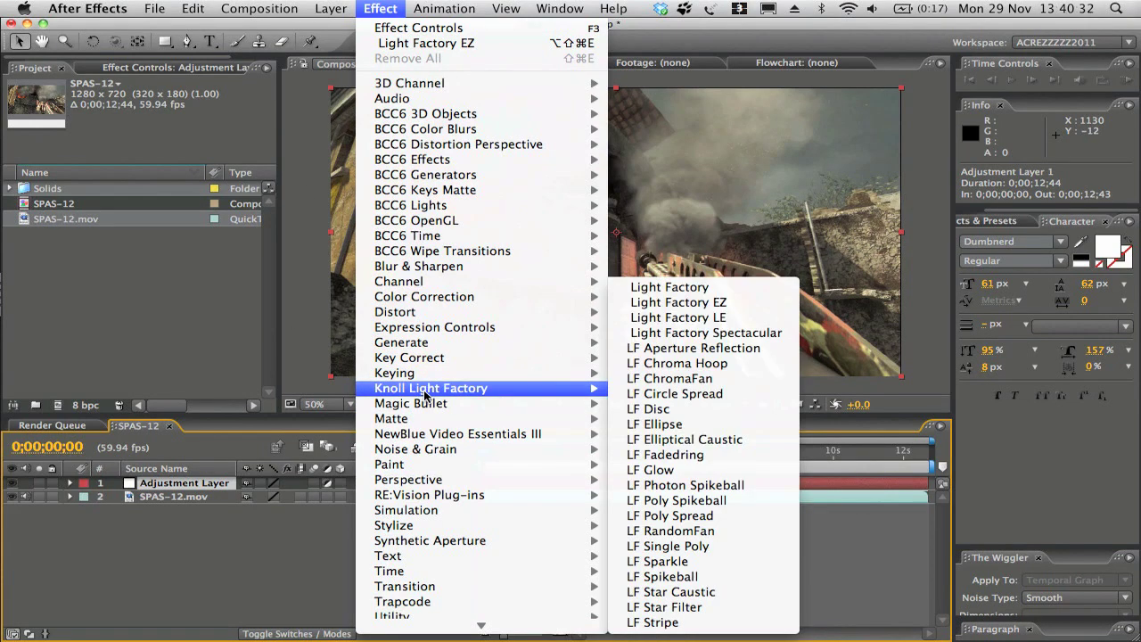
click(721, 303)
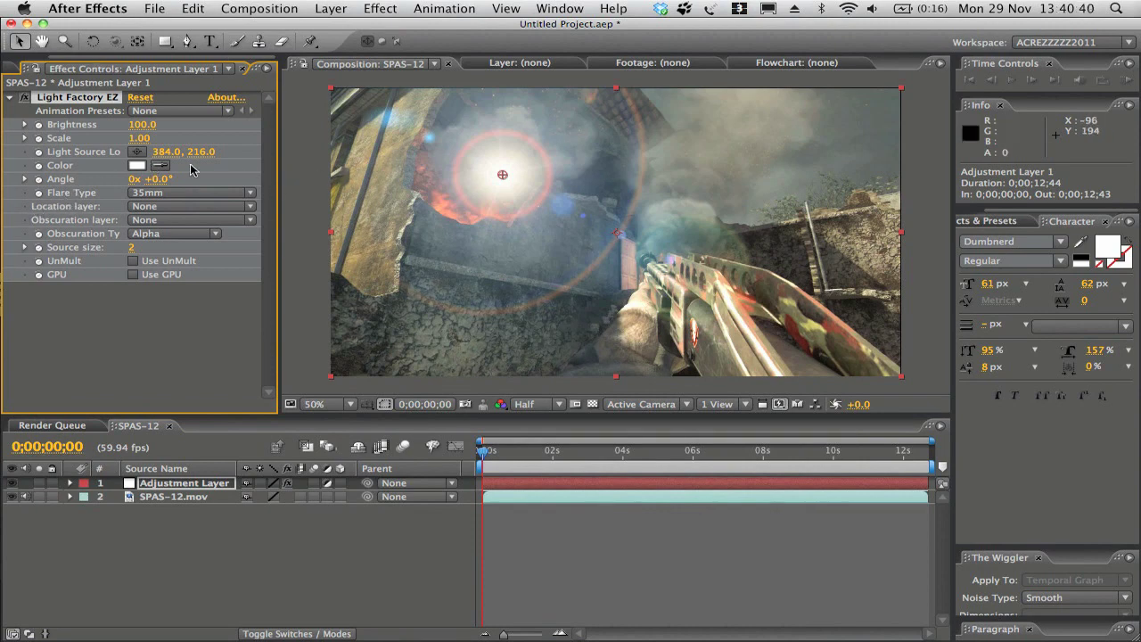
Try the Chroma Lens, New Blue Lens, Six Point Star 3, 300mm Zoom and Warm Sunflare flare types.
click(216, 196)
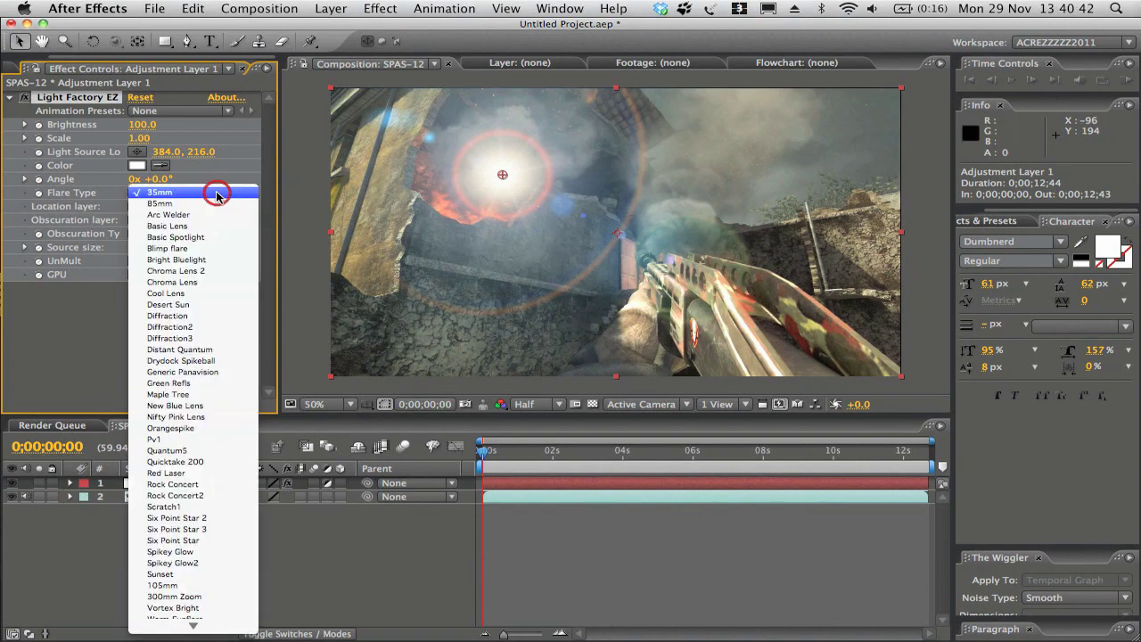
click(215, 286)
click(202, 194)
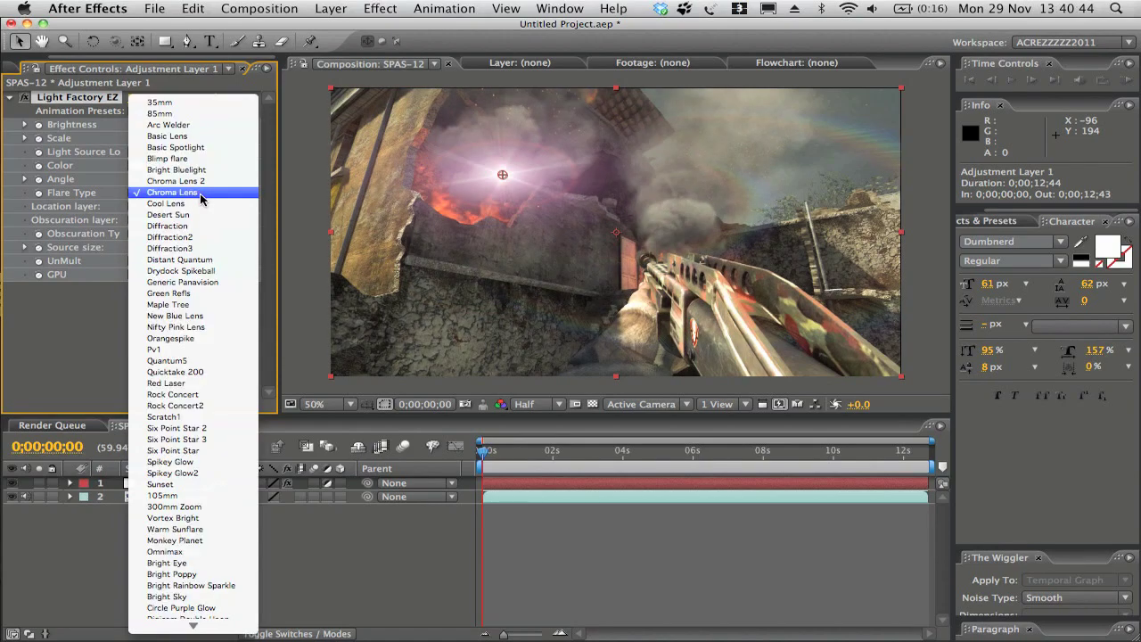
click(204, 320)
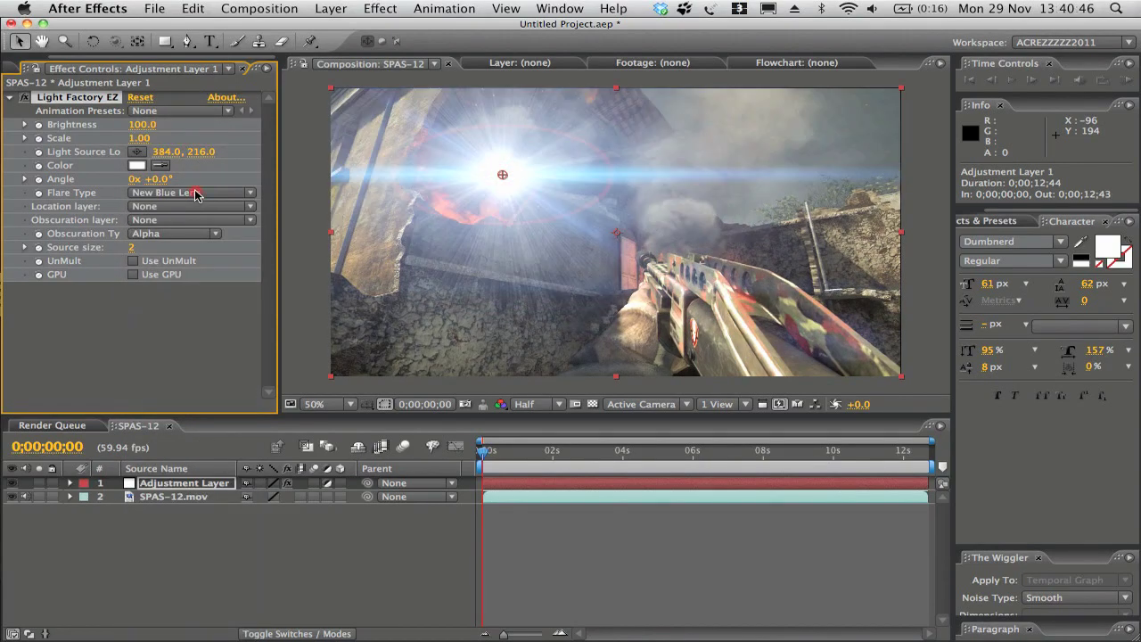
click(196, 195)
click(196, 321)
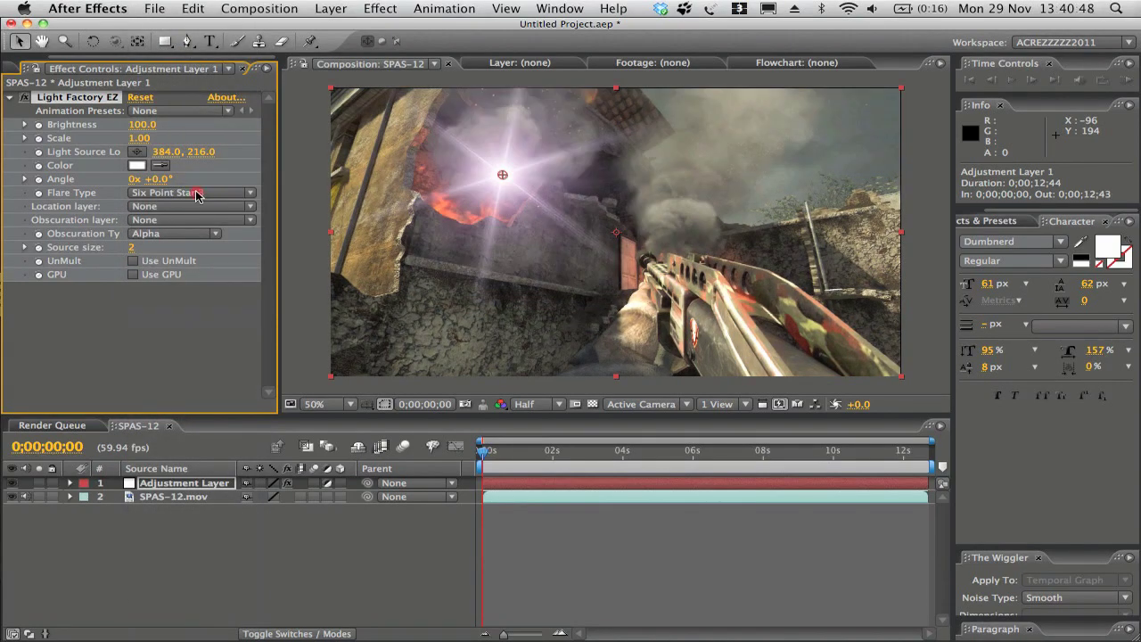
click(196, 194)
click(208, 189)
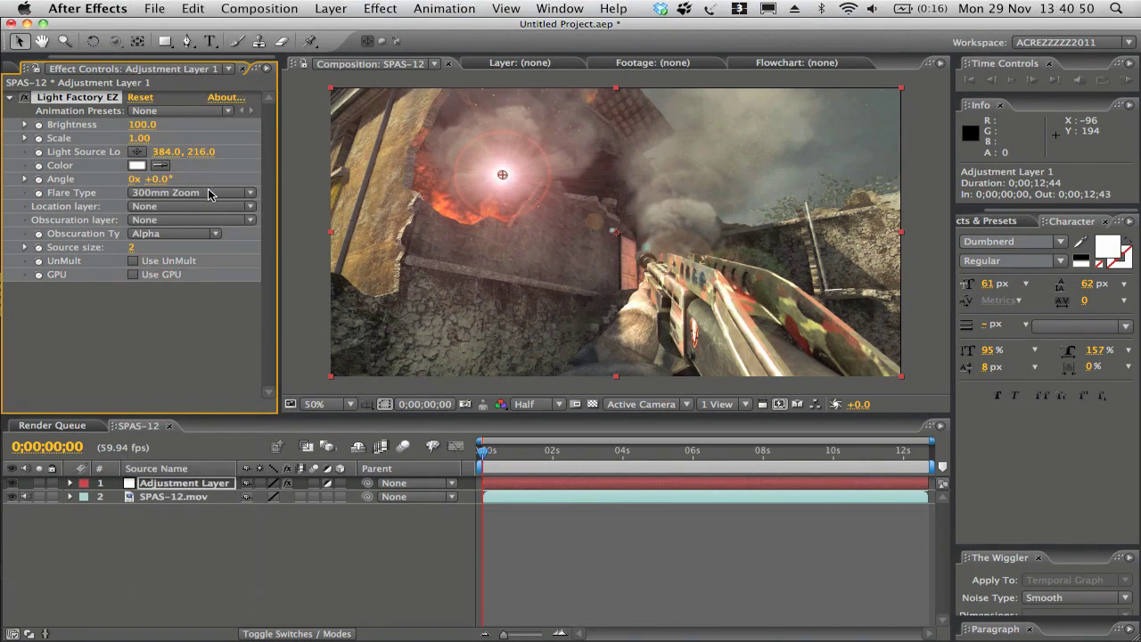
click(208, 195)
click(207, 218)
Try Circle Purple Glow, Gold Spikes, Quad Stripe Fan, Red Super Fan, then choose Sunset and move the light toward the top-right.
click(200, 192)
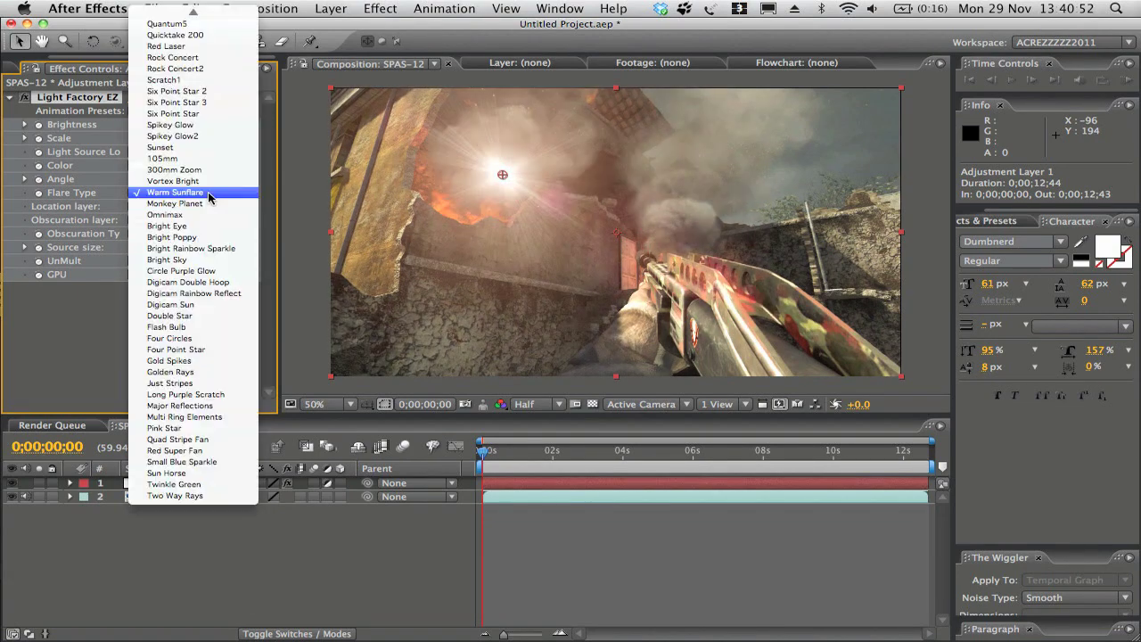
click(211, 270)
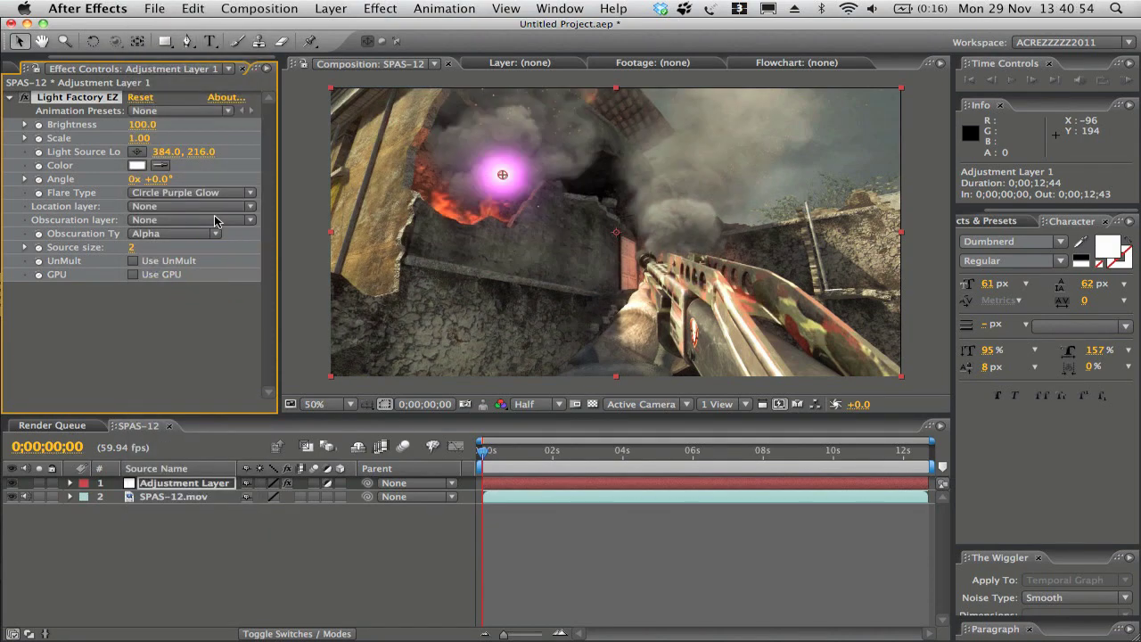
click(216, 195)
click(217, 283)
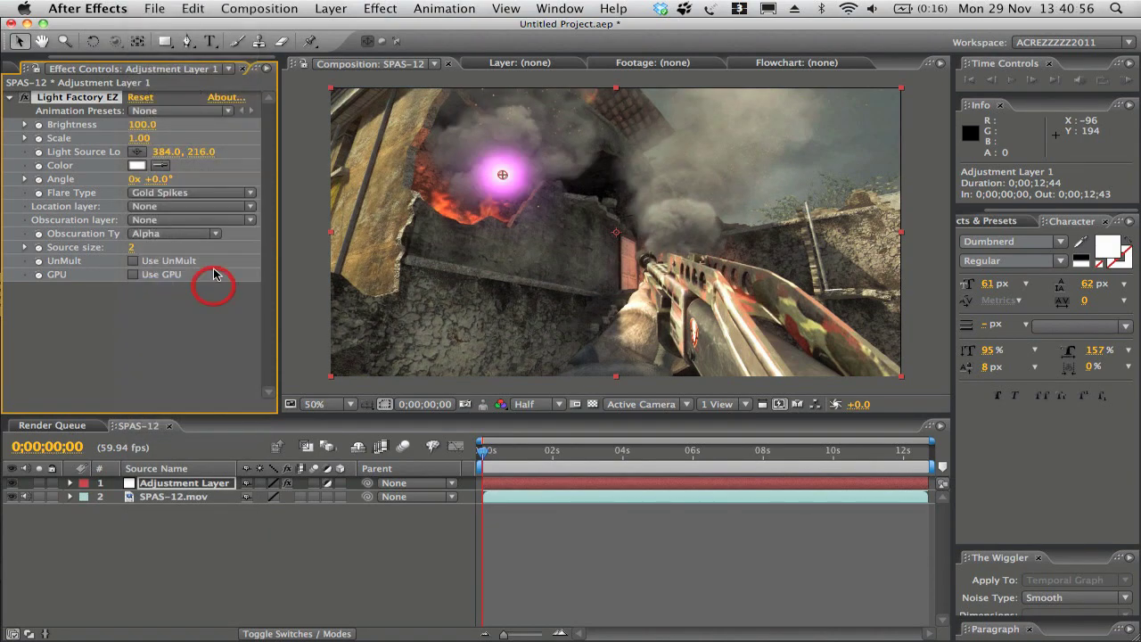
click(224, 196)
click(214, 271)
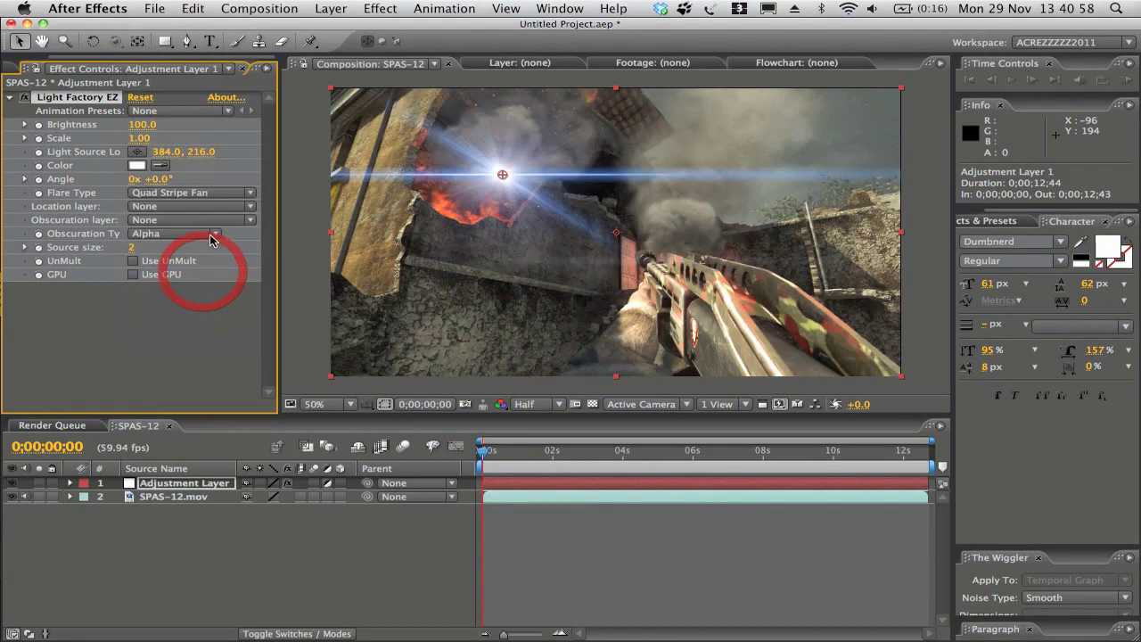
click(208, 198)
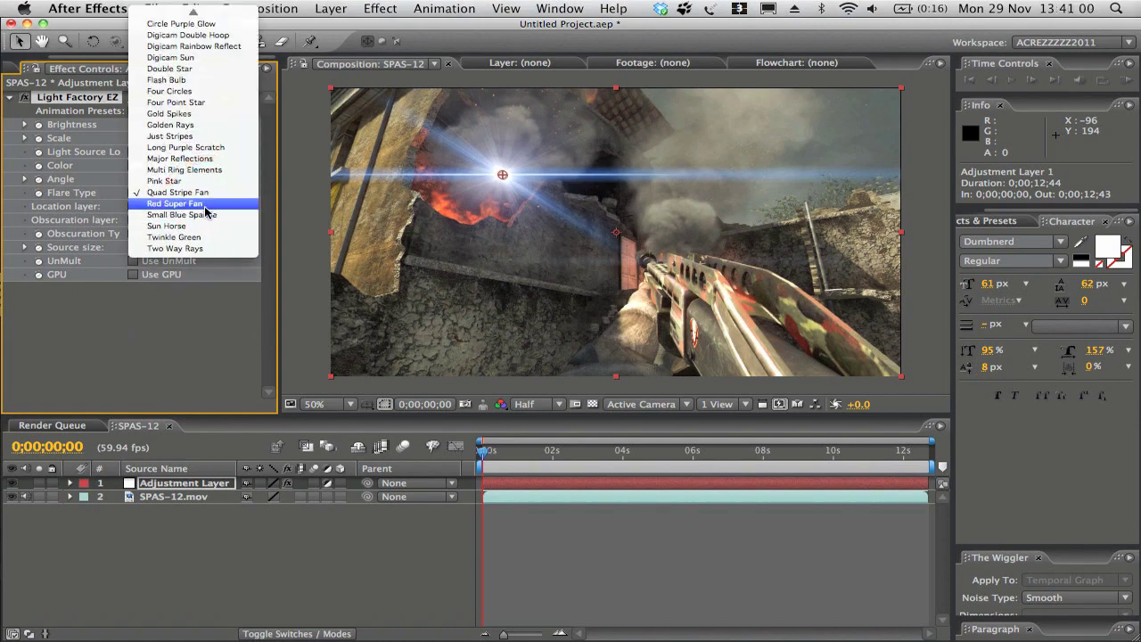
click(205, 204)
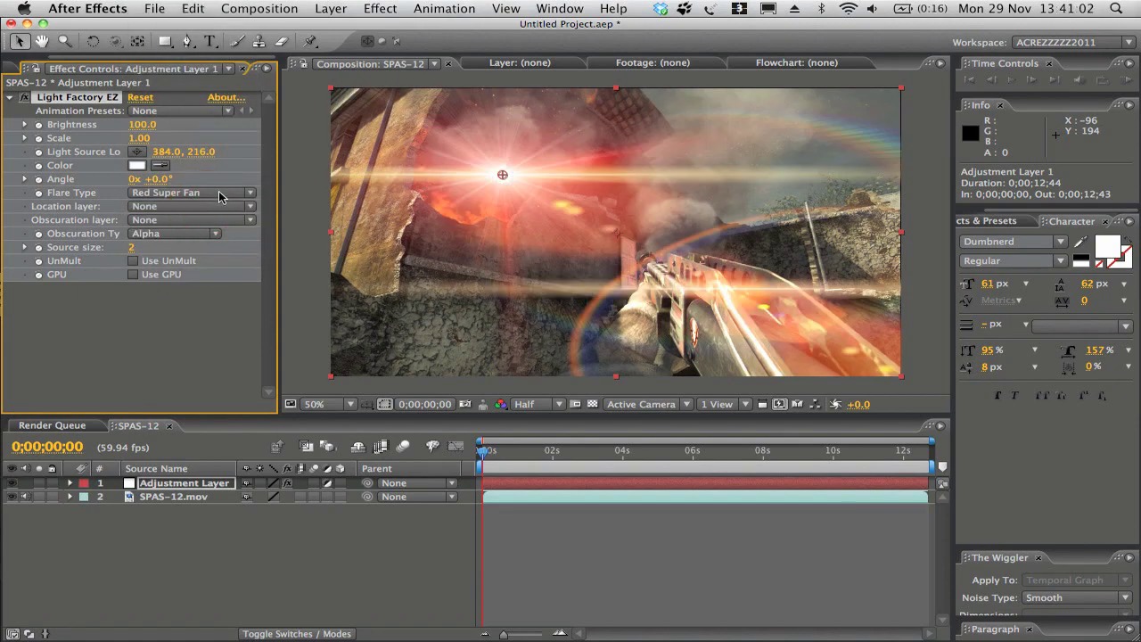
click(212, 196)
scroll(156, 293, up, 10)
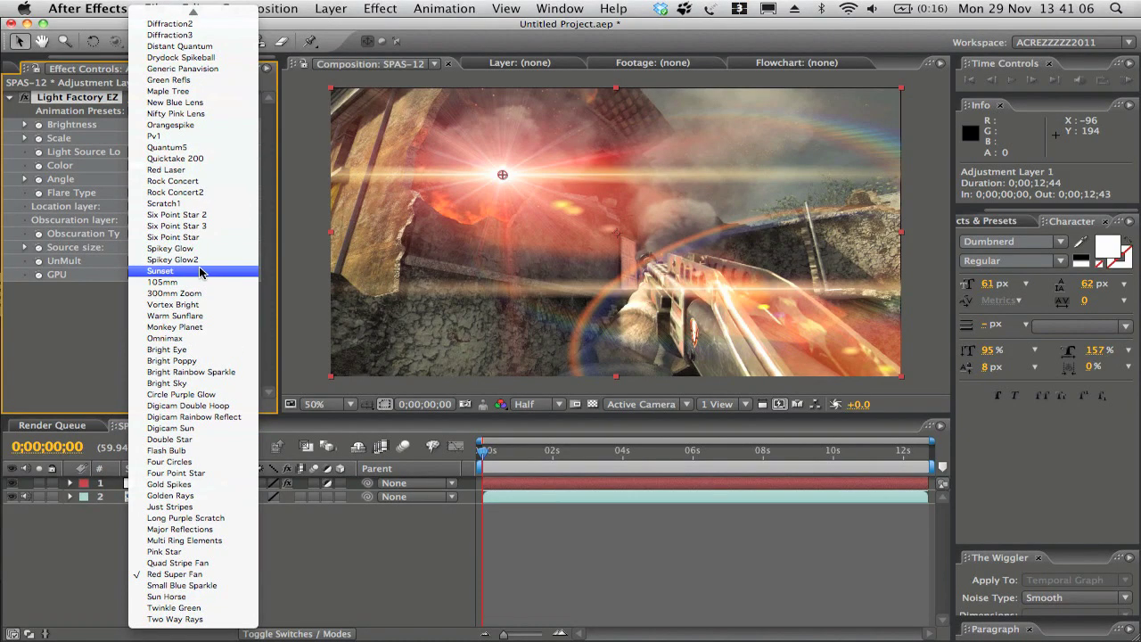
click(202, 271)
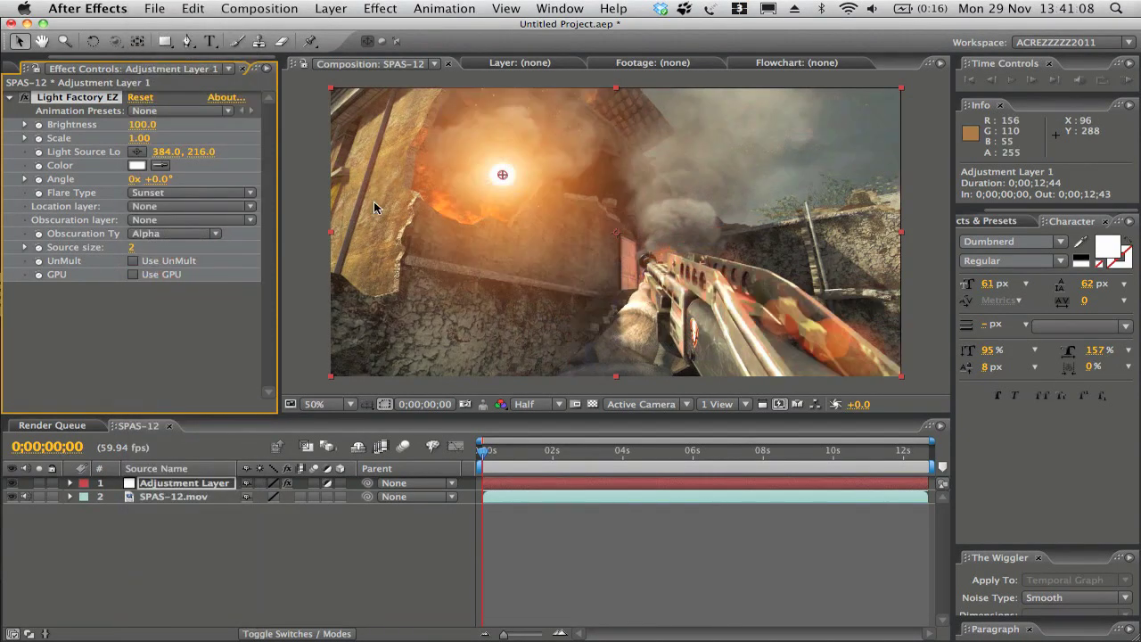
drag(503, 175, 853, 120)
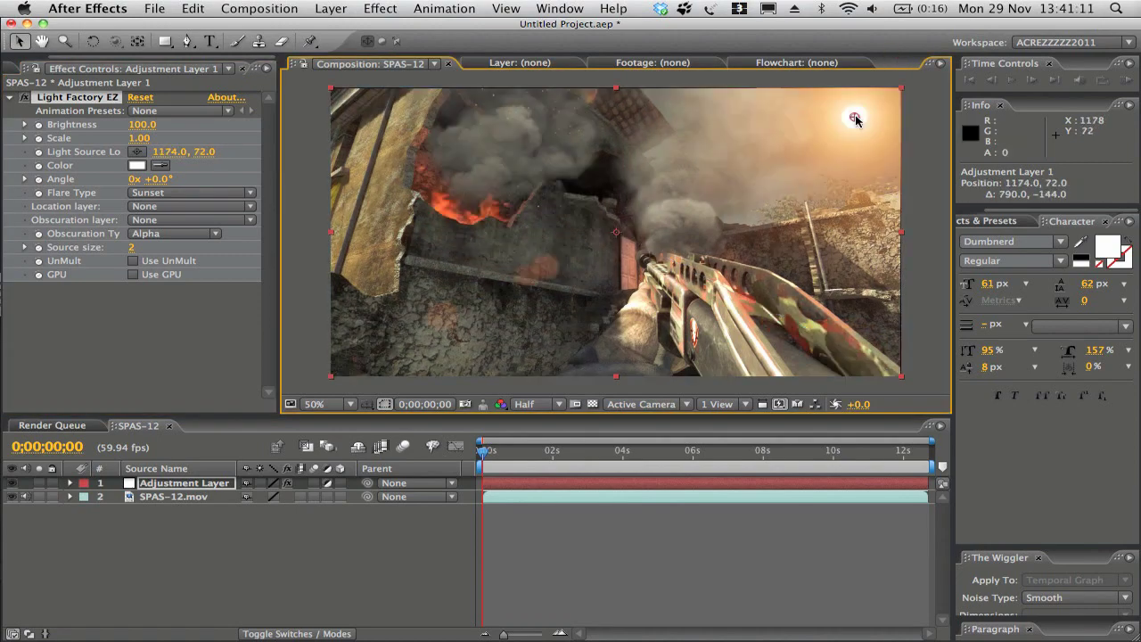
Keep the Sunset flare type and drag its light source to 1278, -30 above the top-right corner.
click(153, 195)
click(46, 378)
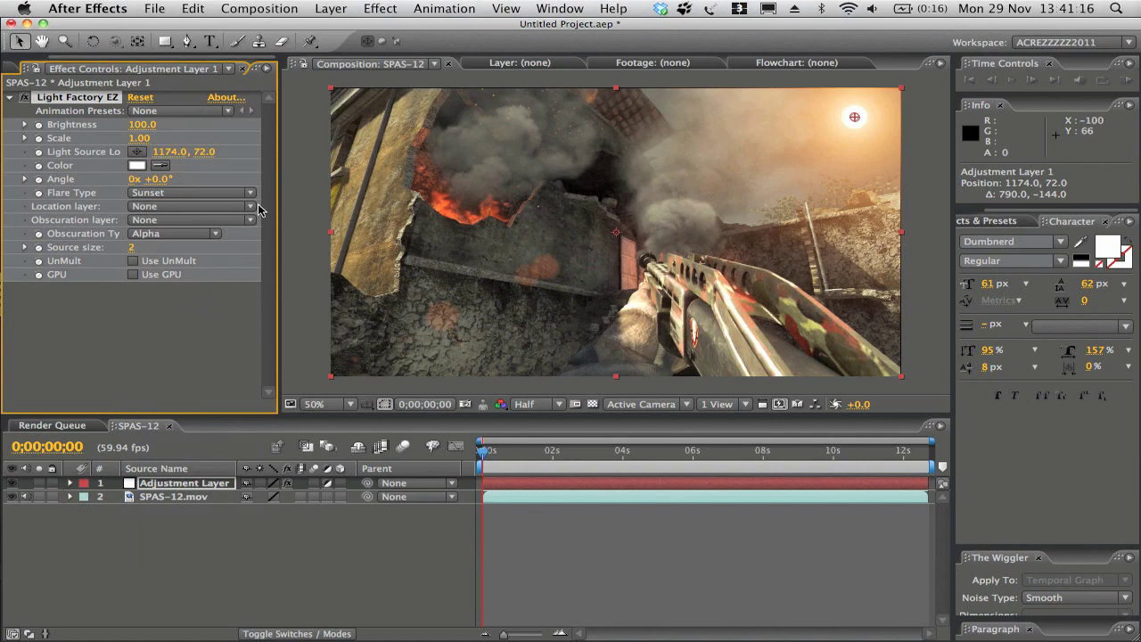
click(192, 193)
click(187, 192)
click(198, 196)
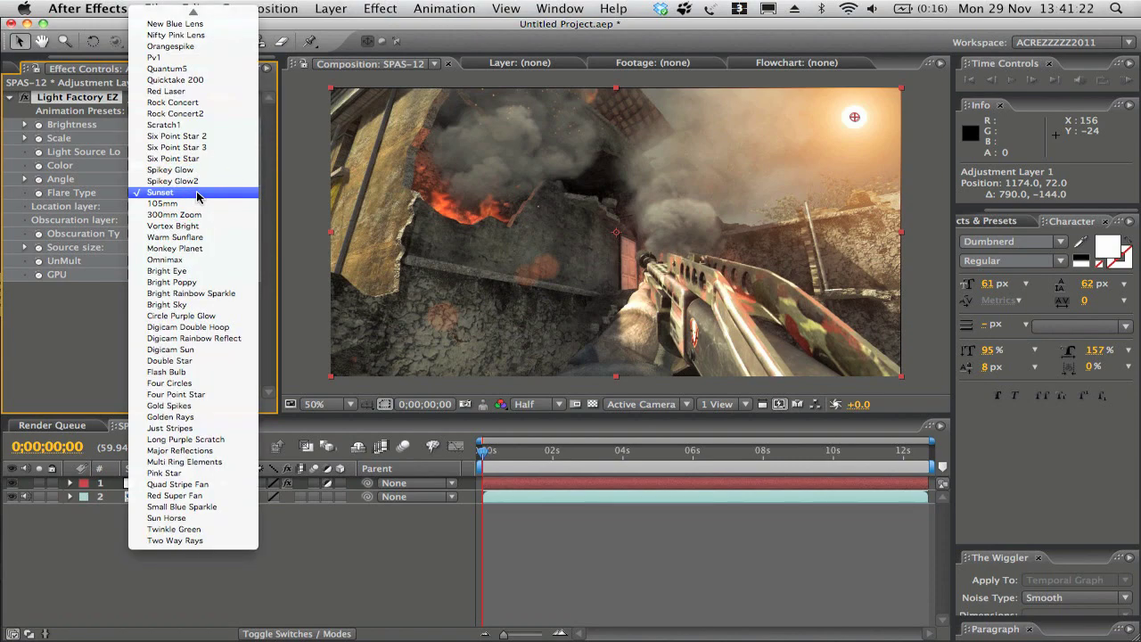
click(197, 193)
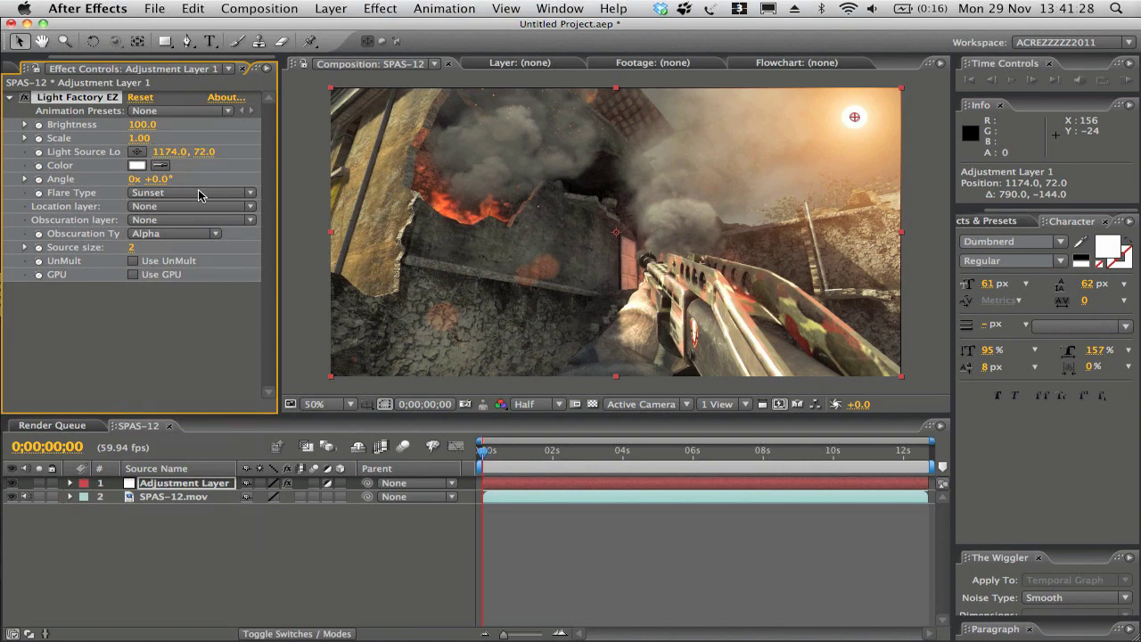
click(200, 194)
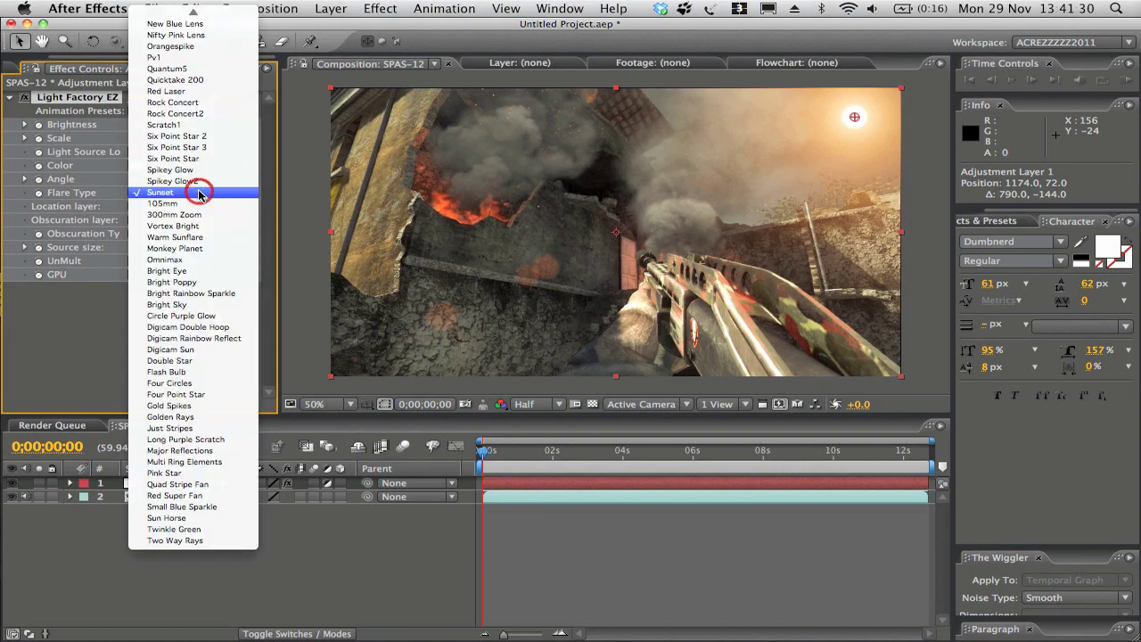
click(200, 194)
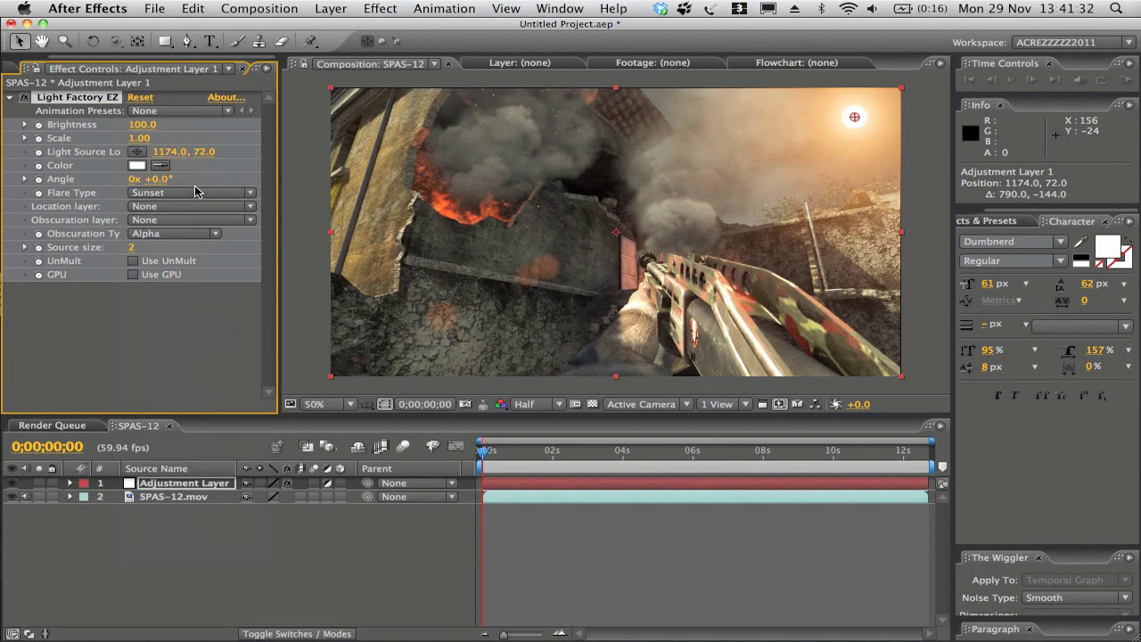
click(197, 191)
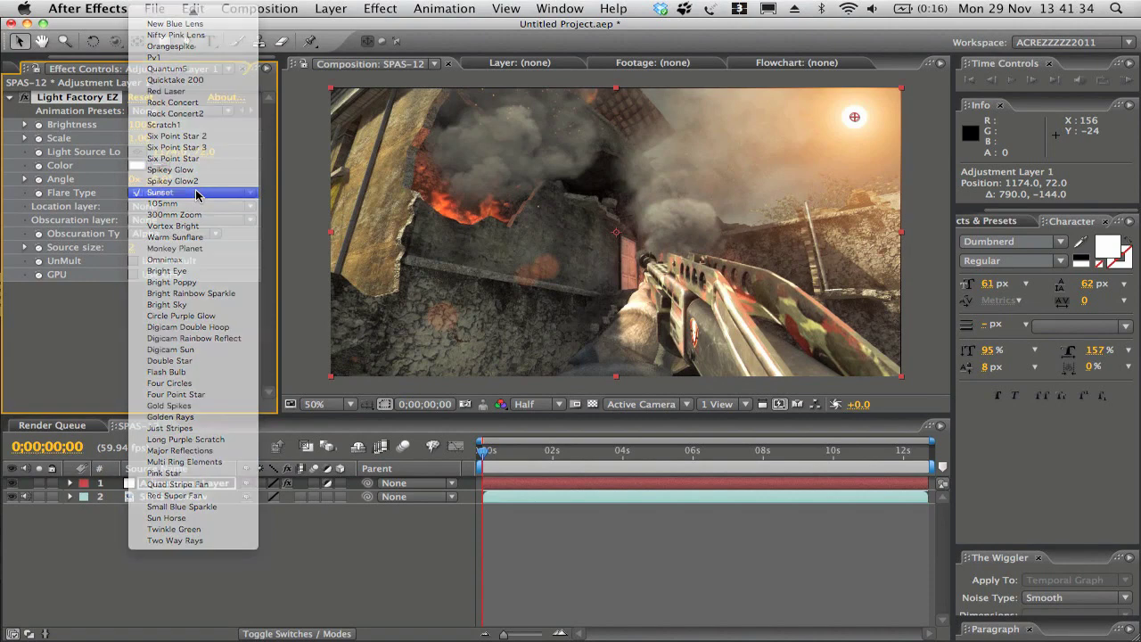
click(198, 193)
click(854, 118)
drag(854, 118, 899, 79)
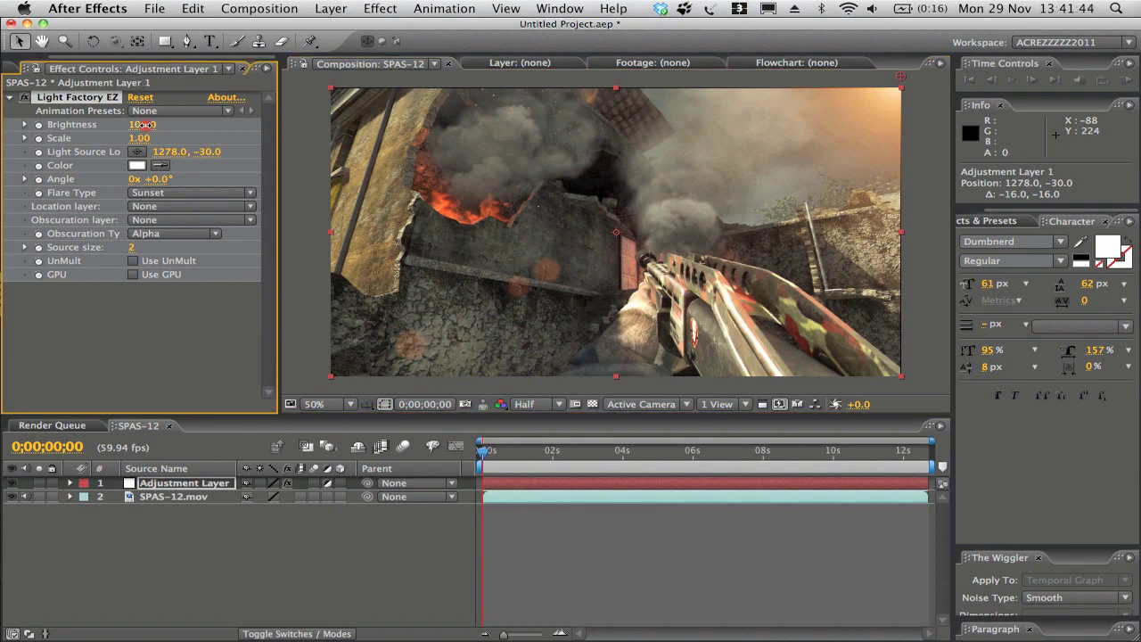
Scrub Light Factory EZ Brightness down to 114.0, then deselect the layer.
drag(156, 128, 176, 125)
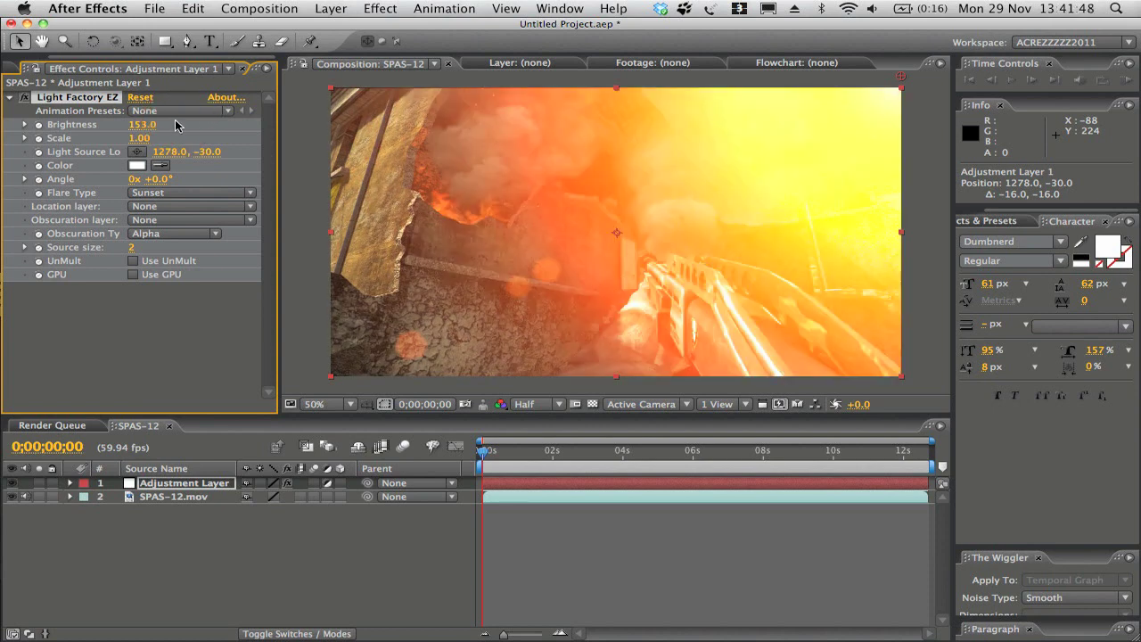
mouse_move(141, 124)
mouse_down()
mouse_move(104, 128)
mouse_move(145, 130)
mouse_up()
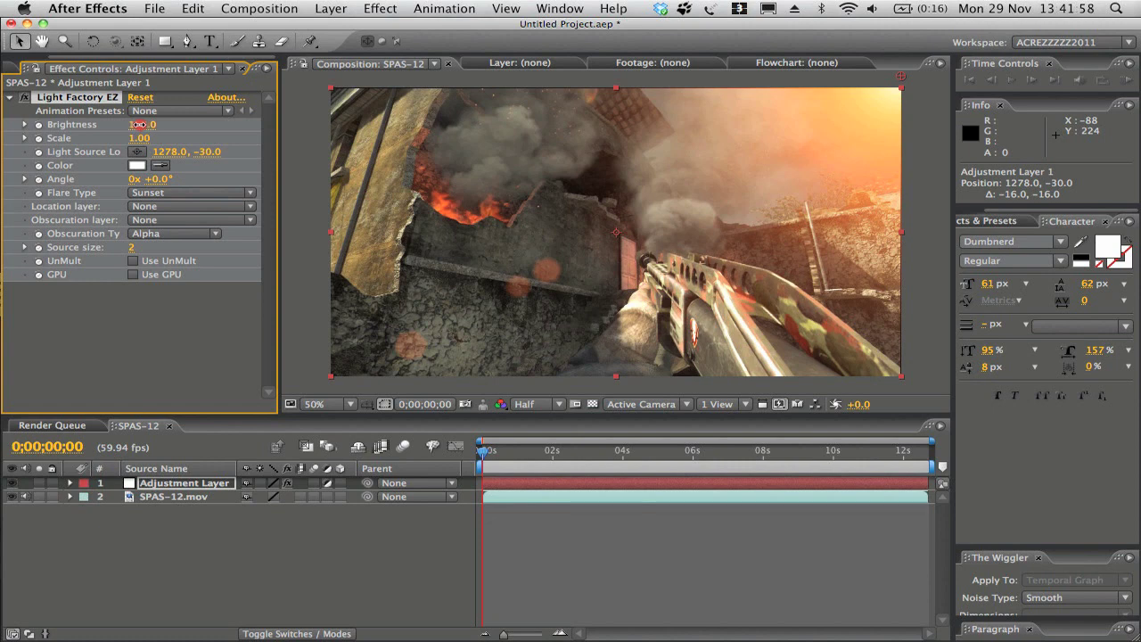
drag(140, 126, 135, 127)
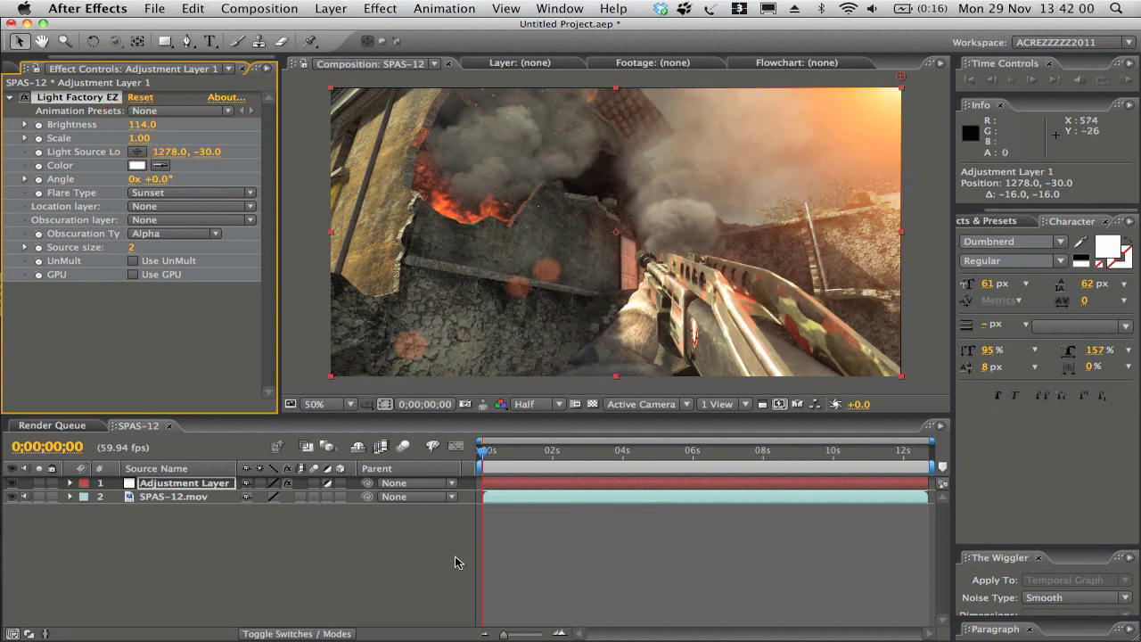
click(262, 560)
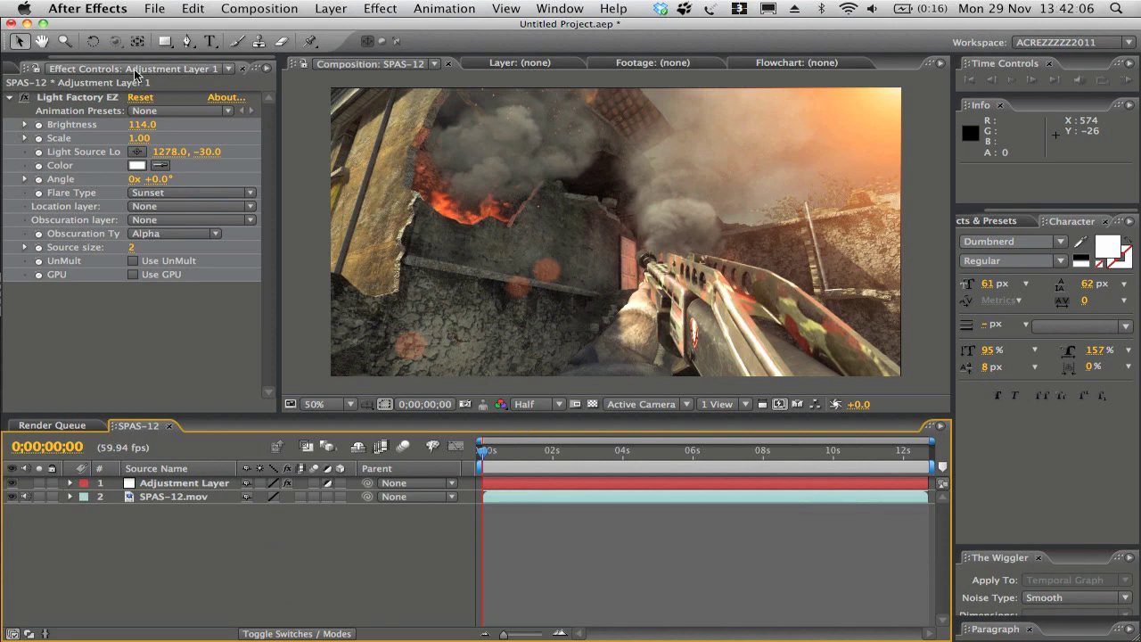
Key Brightness at 114 on the first frame, reveal it with U, and key 130 at about 4 s.
click(38, 125)
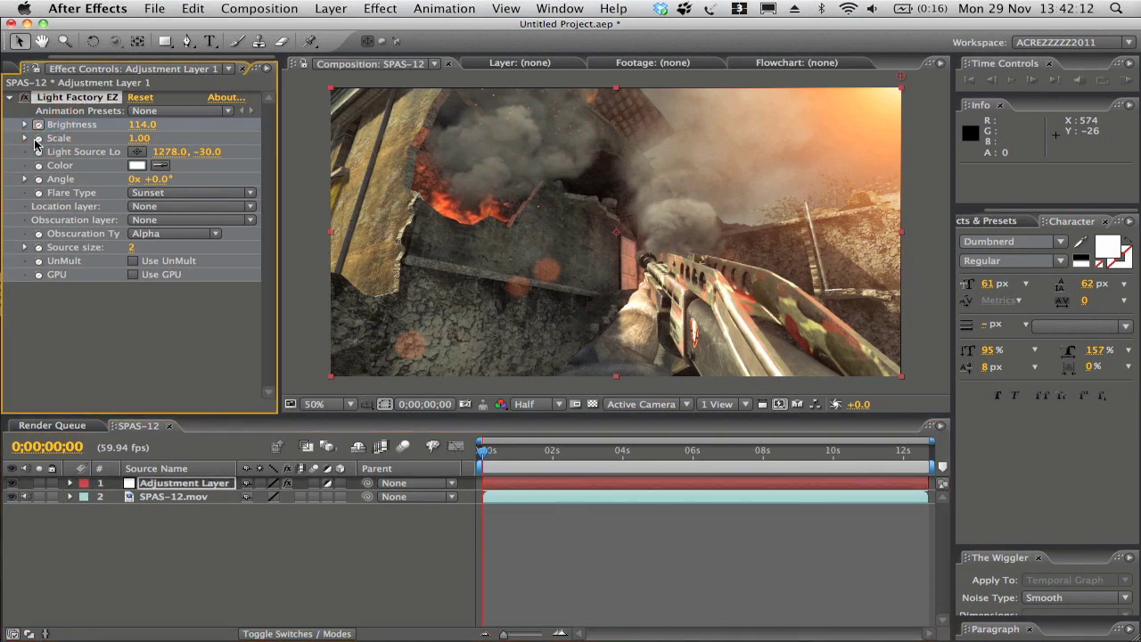
click(172, 484)
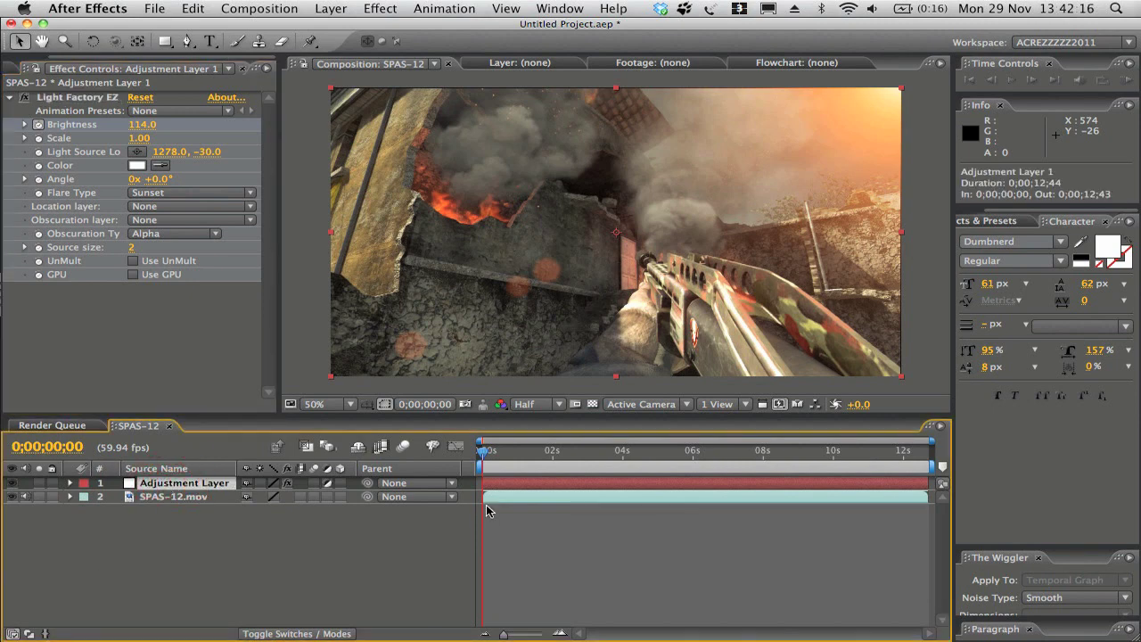
key(u)
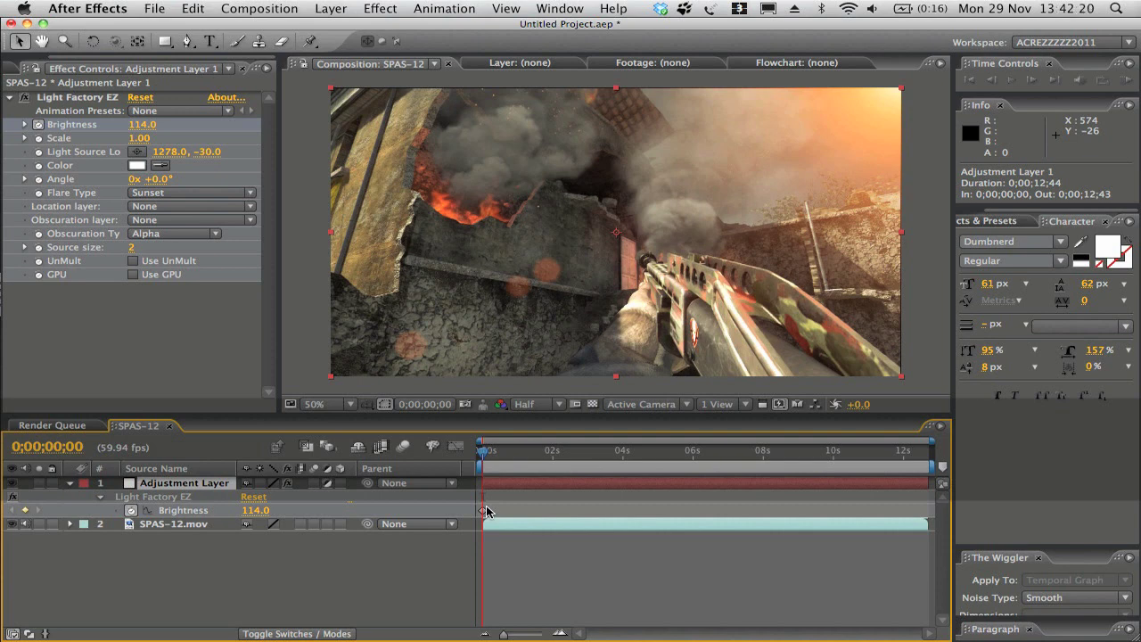
drag(502, 458, 623, 448)
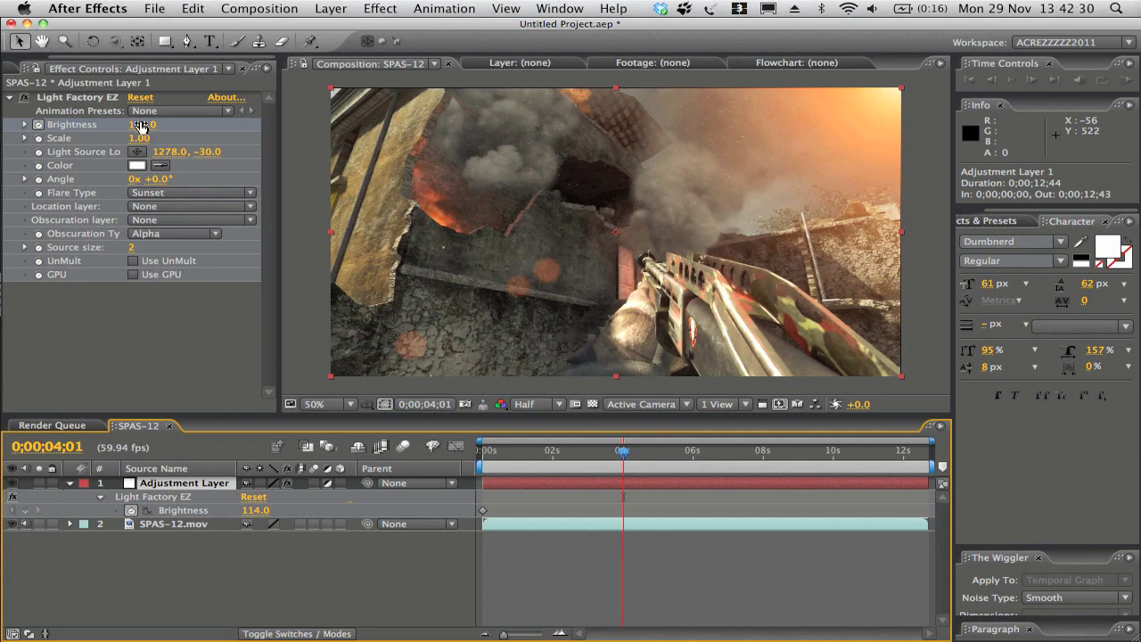
drag(140, 126, 155, 127)
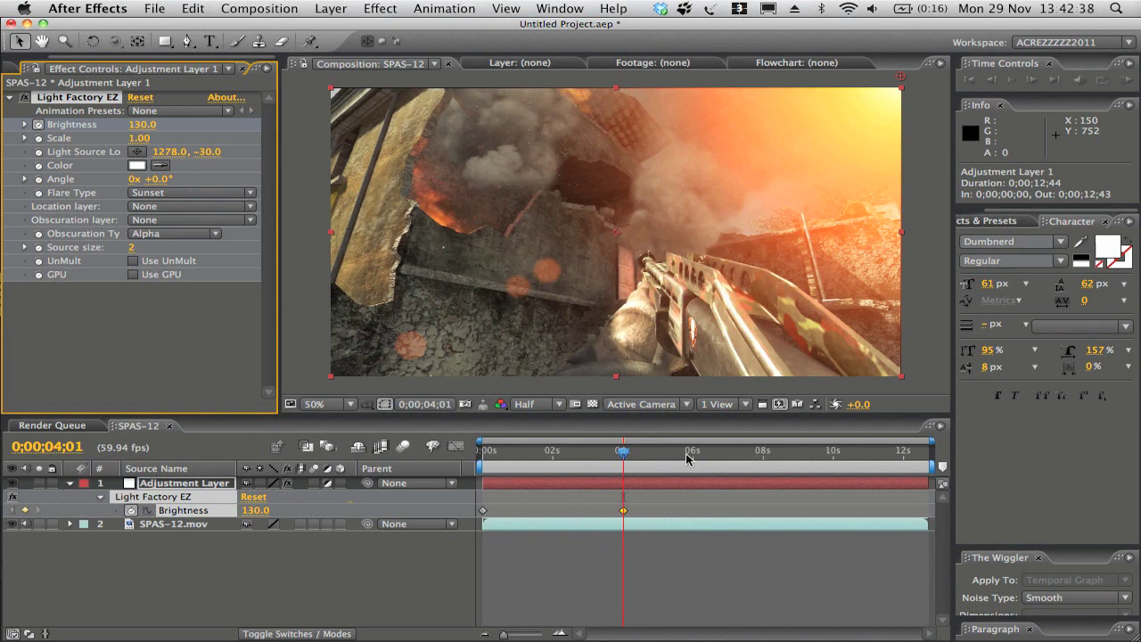
Add Brightness keyframes of 116 near 0;00;07;59 and 94 at 0;00;12;01.
drag(704, 456, 763, 471)
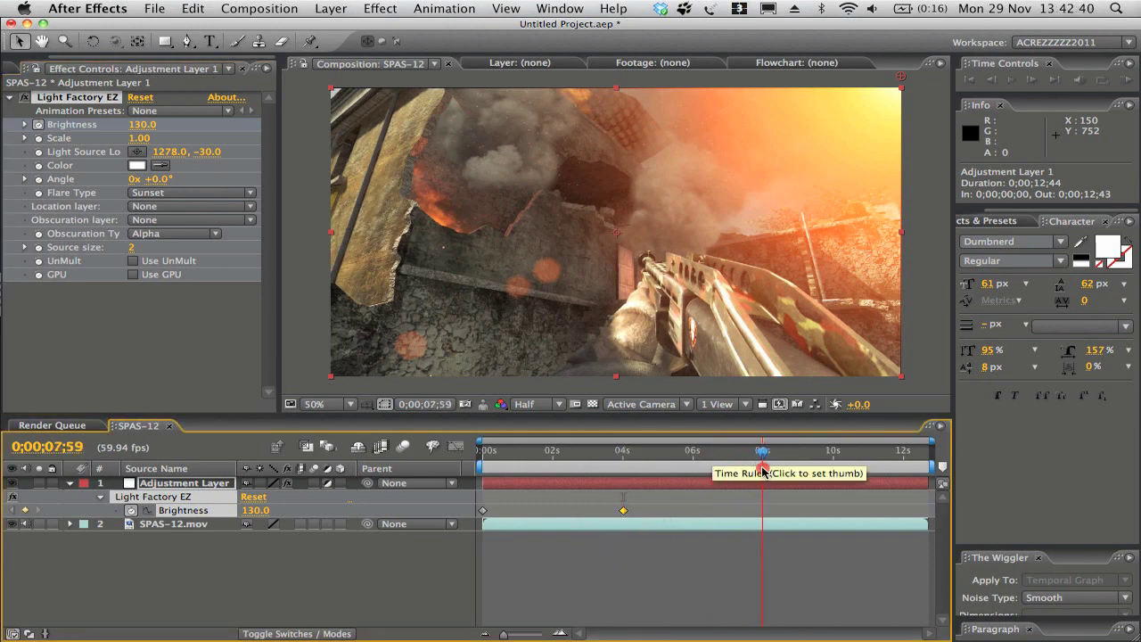
click(140, 124)
drag(140, 125, 129, 126)
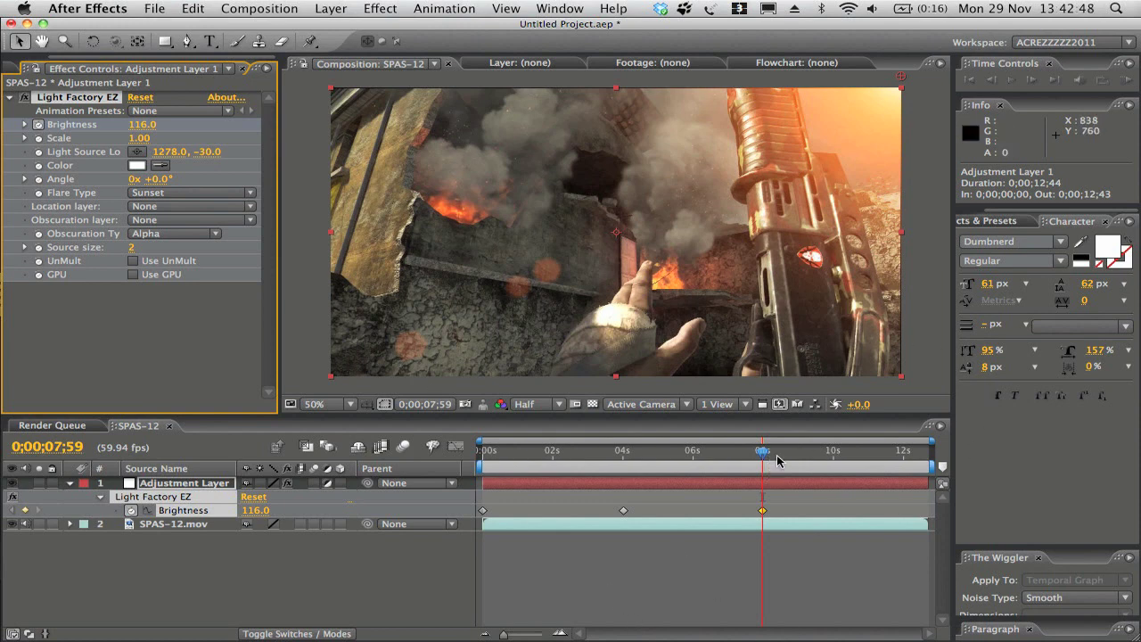
drag(818, 448, 905, 460)
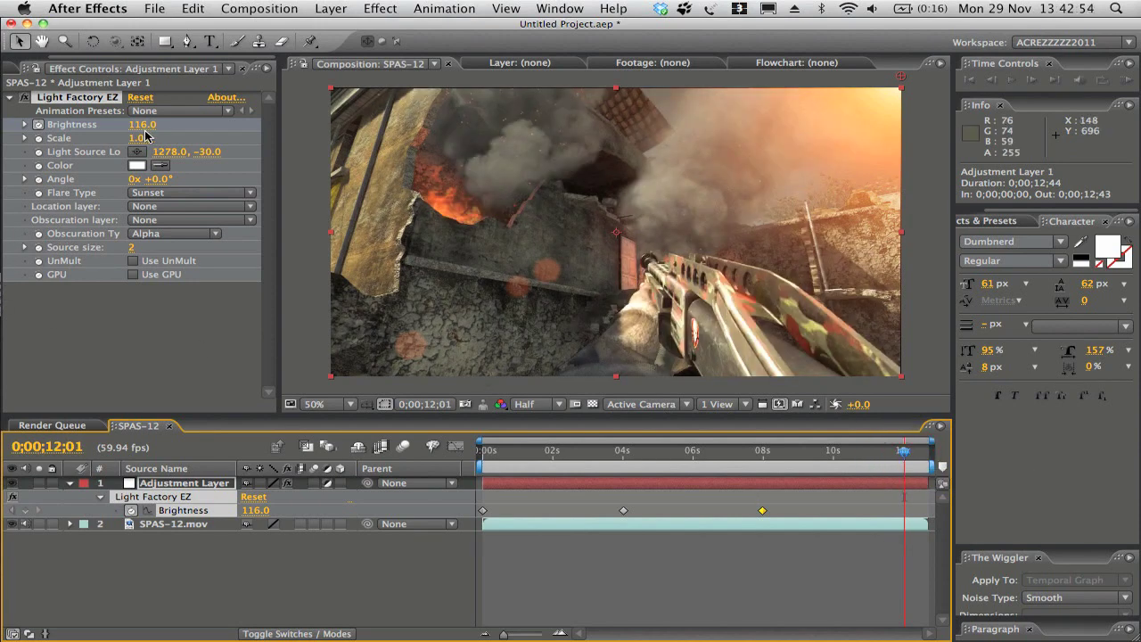
drag(143, 130, 105, 128)
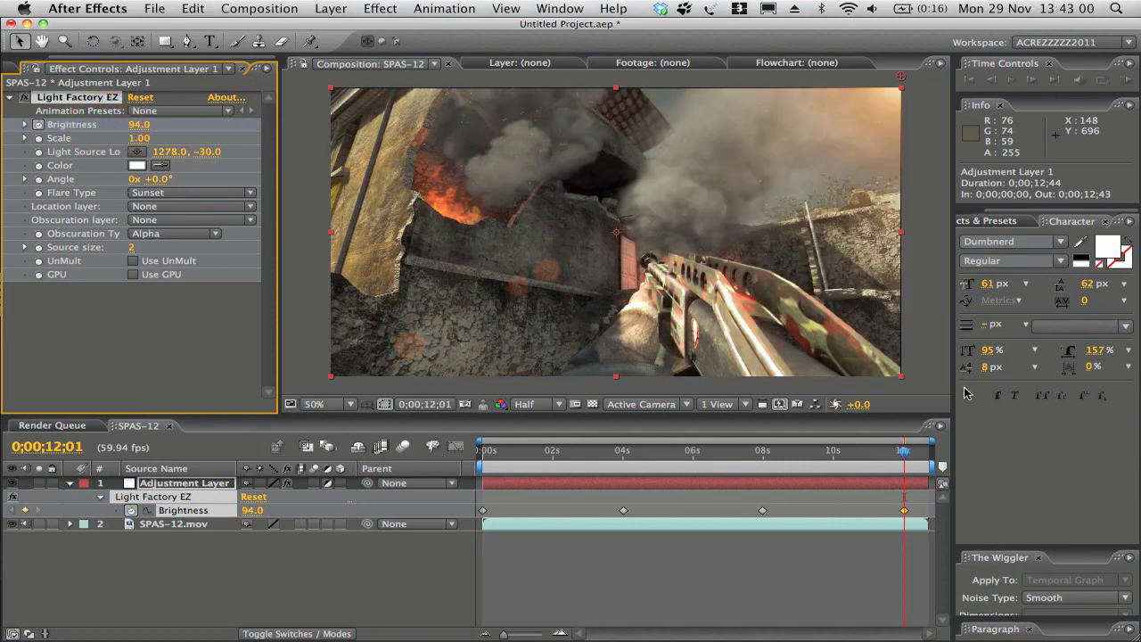
key(shift)
Apply Easy Ease (F9) to all four Brightness keyframes, scrub, and play from the first frame.
shift+click(762, 511)
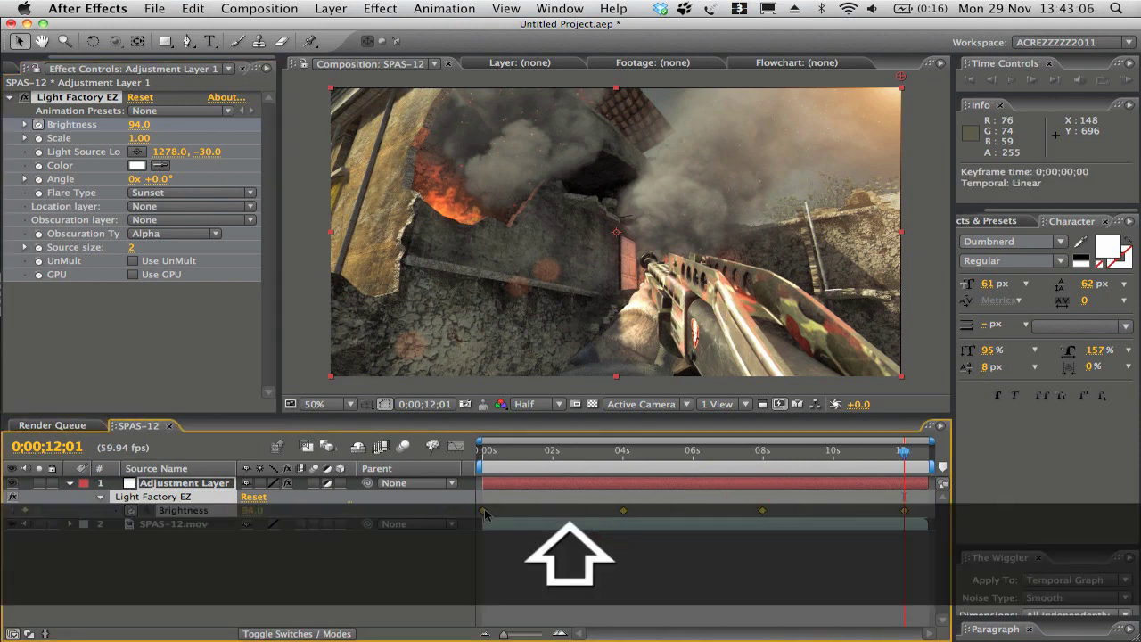
shift+click(484, 511)
mouse_move(546, 638)
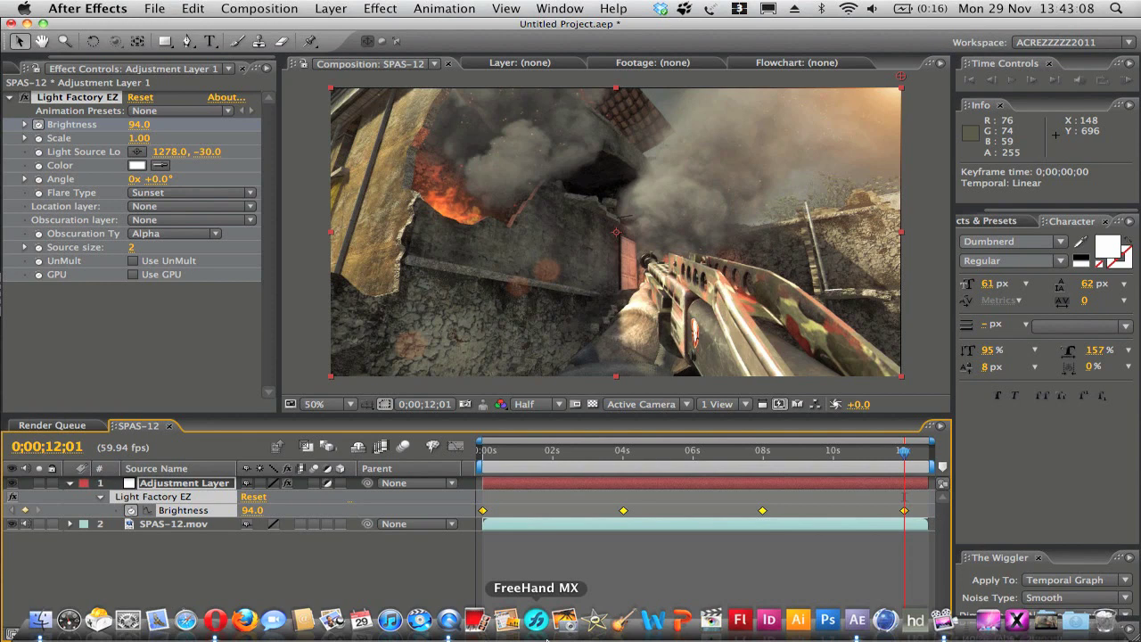
key(F9)
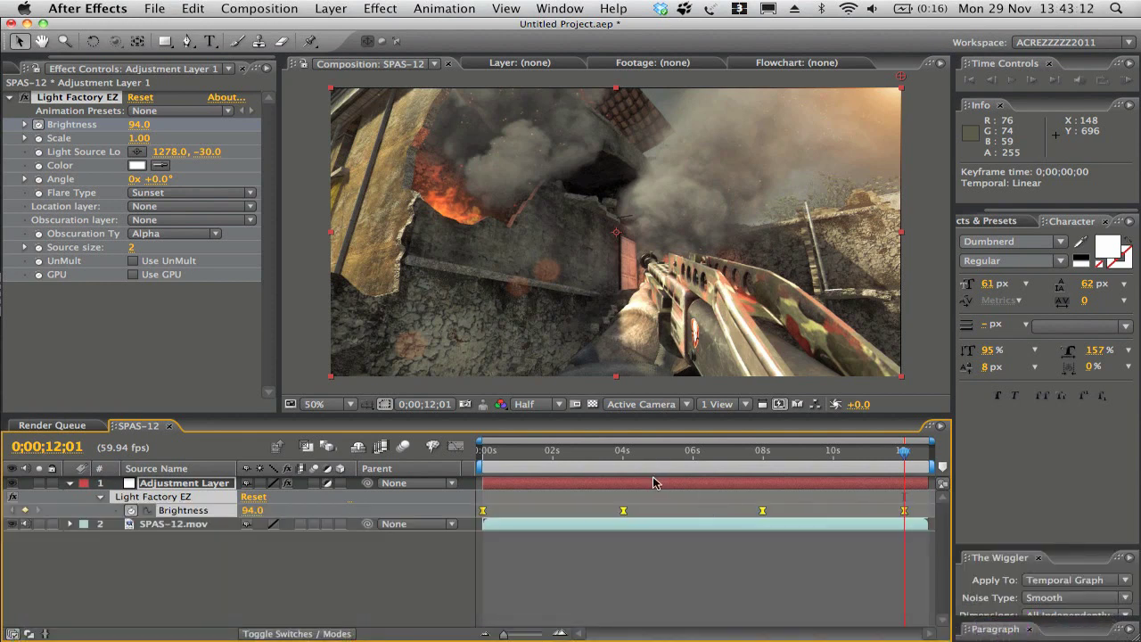
drag(635, 457, 486, 500)
key(space)
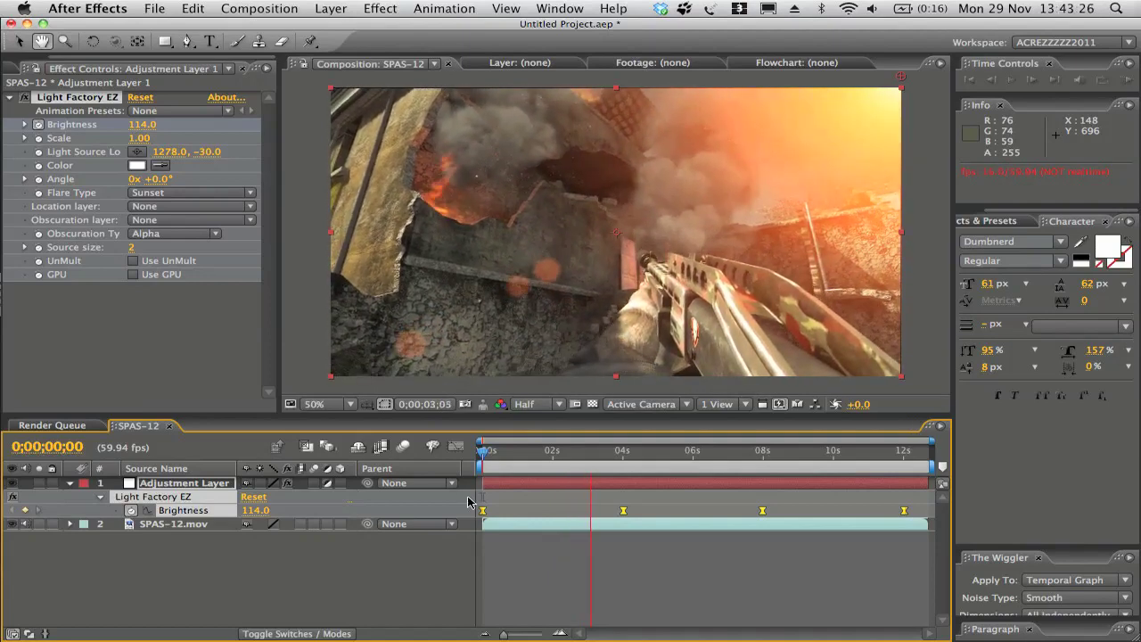
click(684, 459)
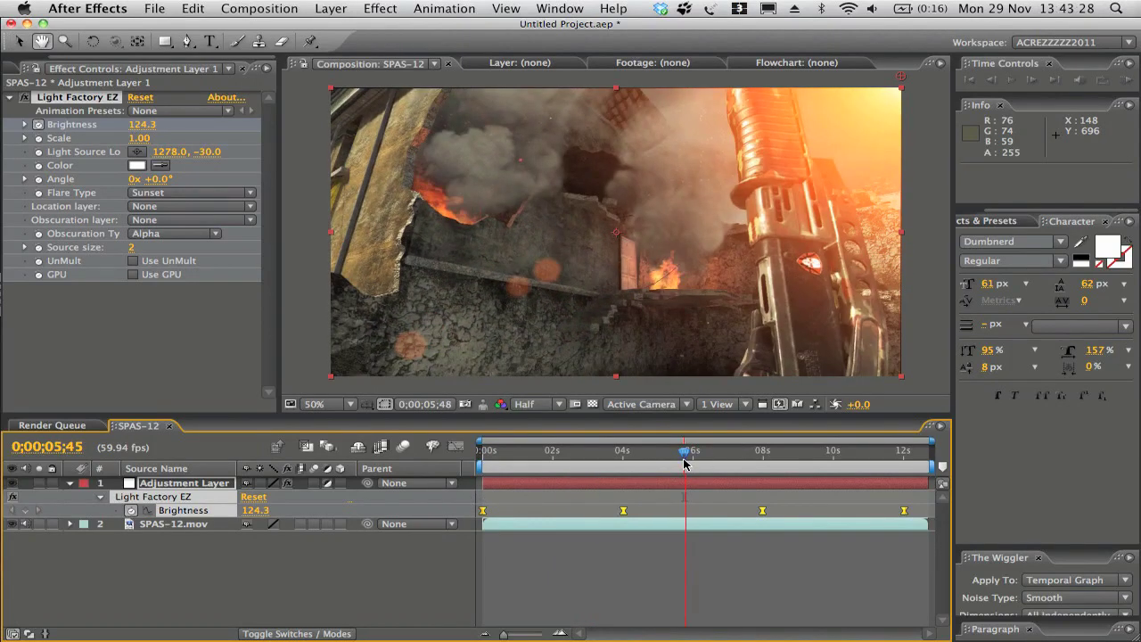
click(728, 455)
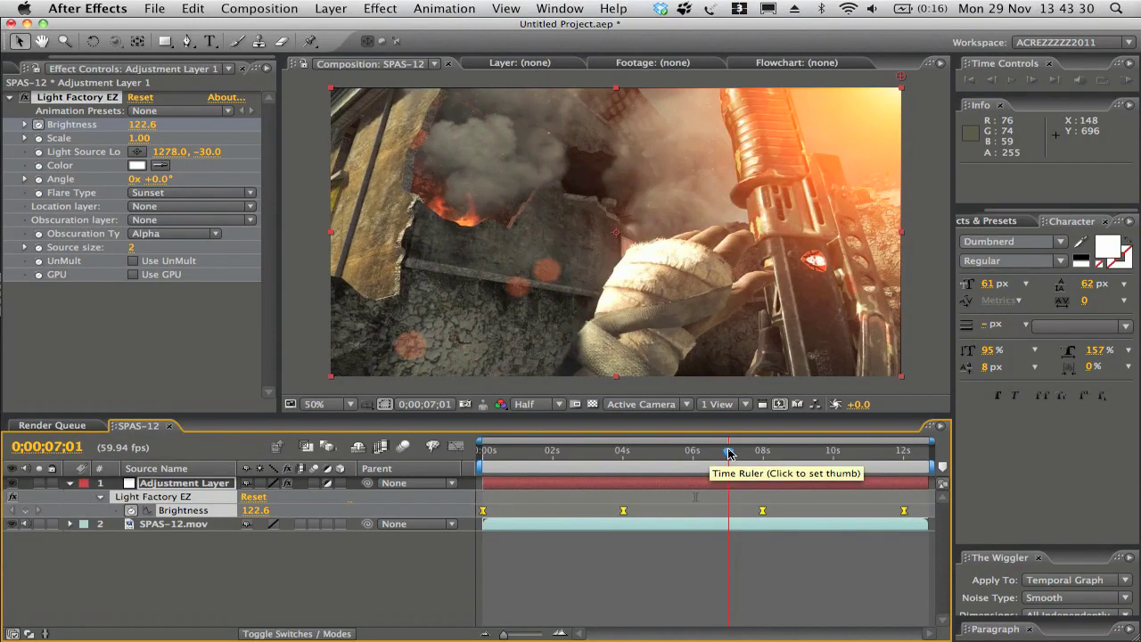
drag(728, 455, 805, 454)
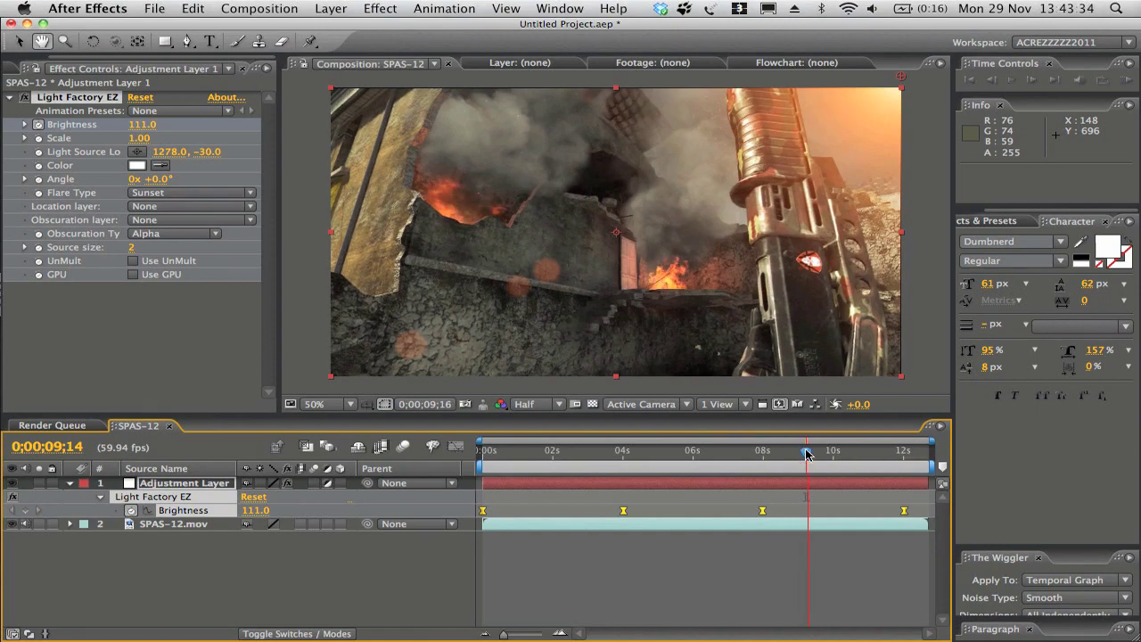
click(874, 453)
key(space)
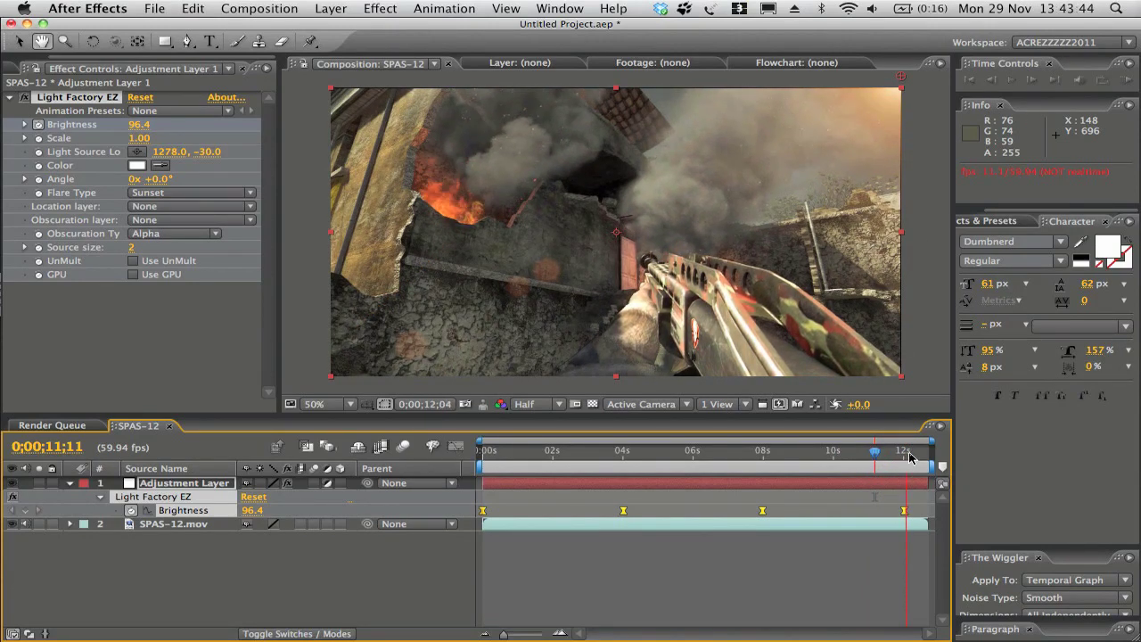
drag(802, 457, 321, 462)
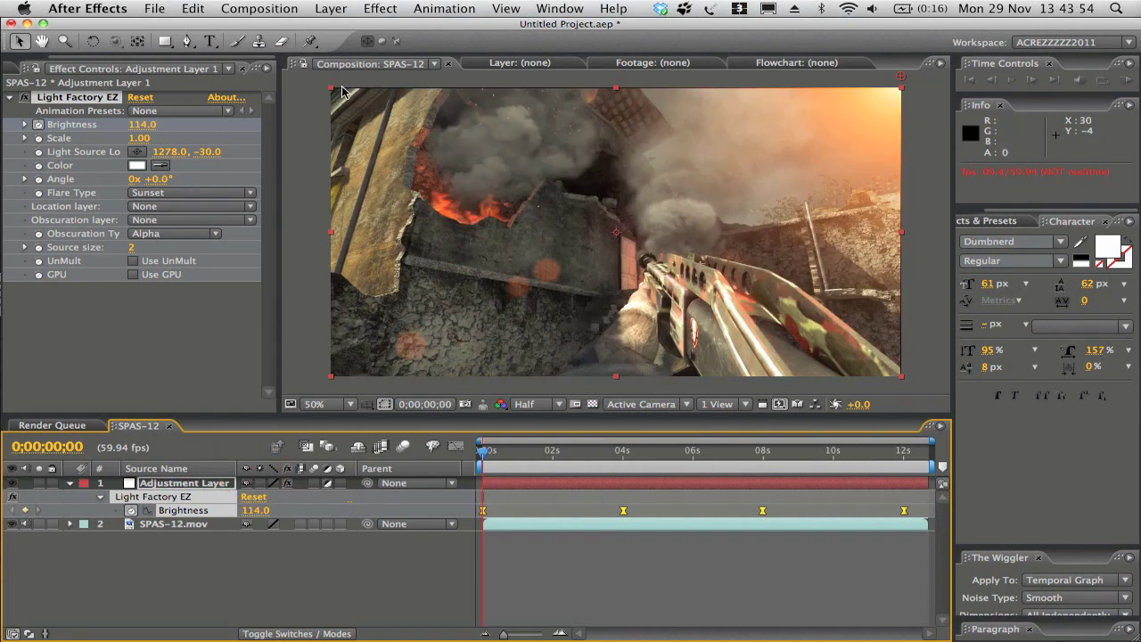
click(285, 157)
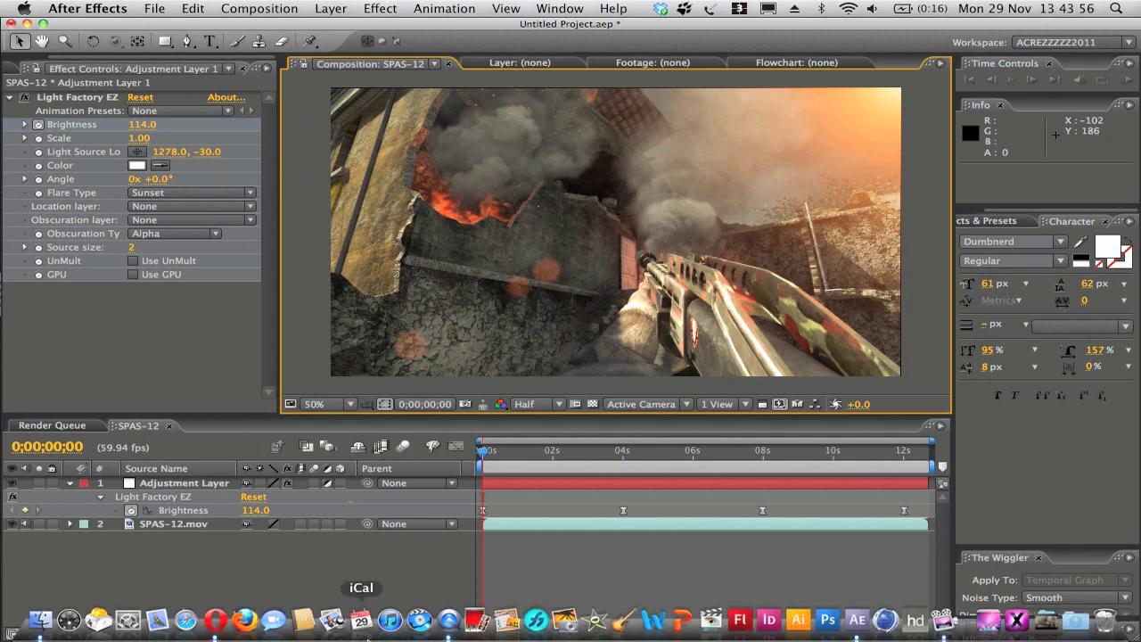
click(521, 559)
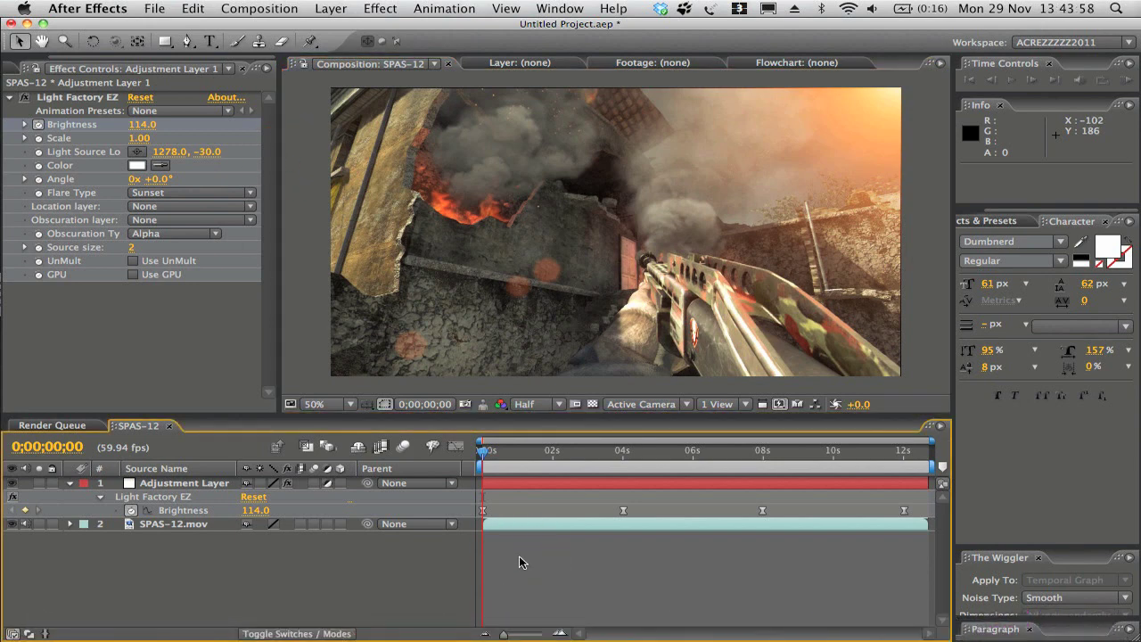